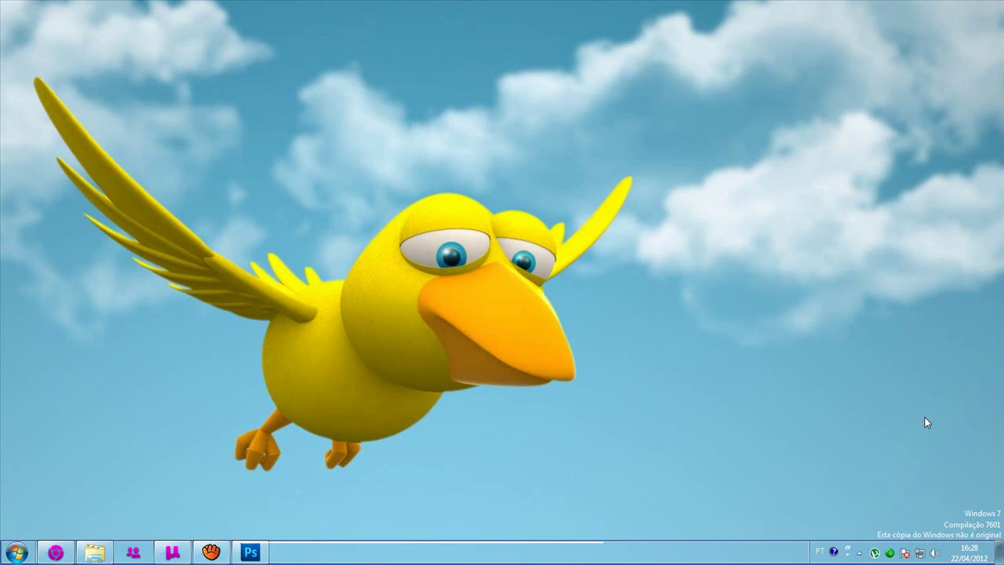
# Switch to the browser and open the We Heart It entry of the girl with glasses and a finger moustache
pyautogui.click(54, 552)
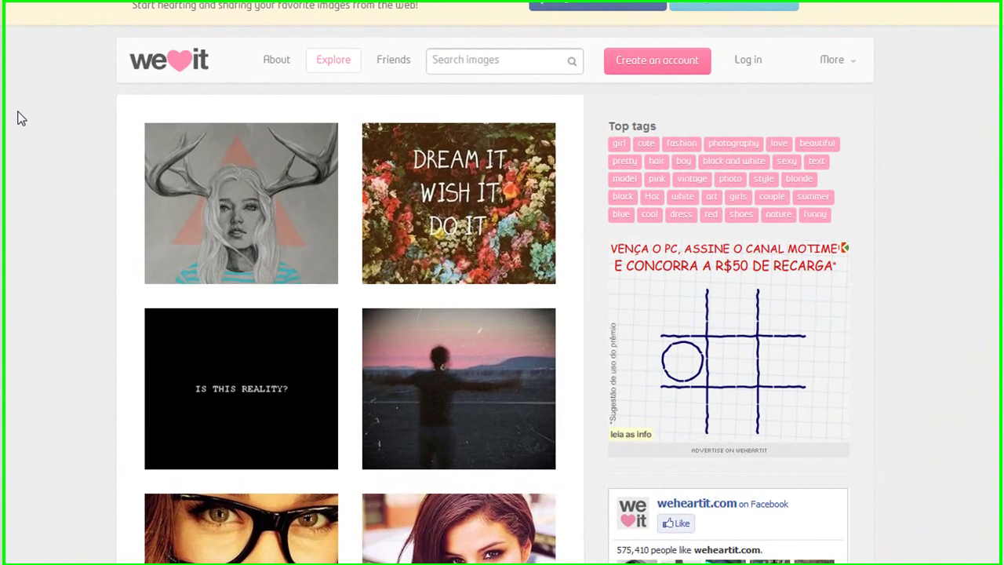
pyautogui.scroll(-1, 22, 80)
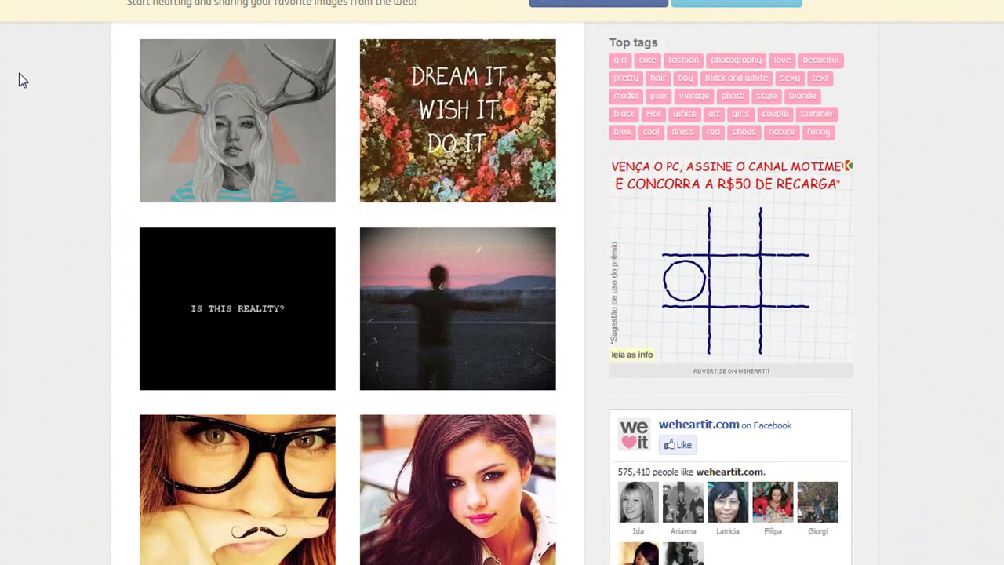
pyautogui.scroll(-4, 19, 72)
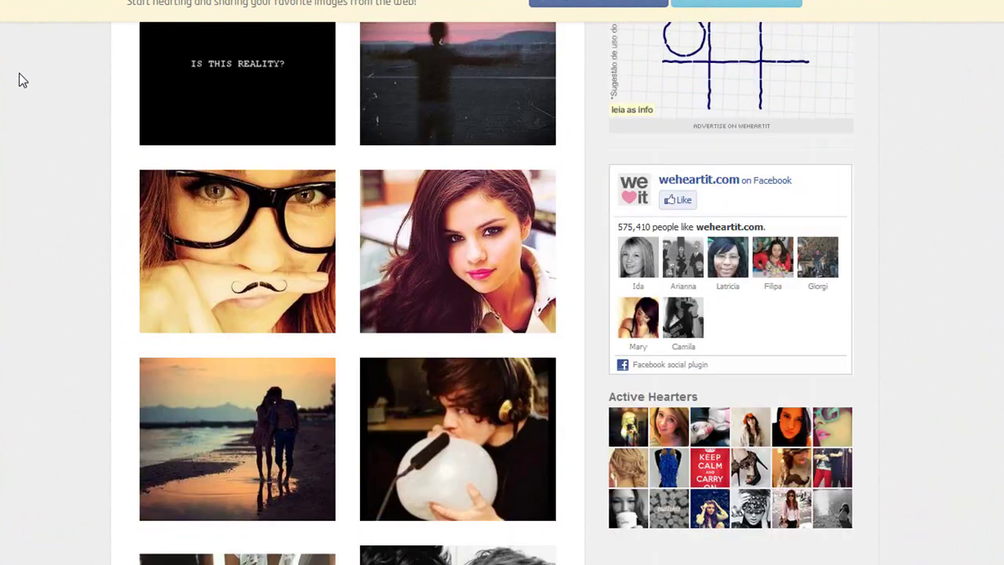
pyautogui.scroll(-1, 20, 74)
pyautogui.scroll(1, 20, 75)
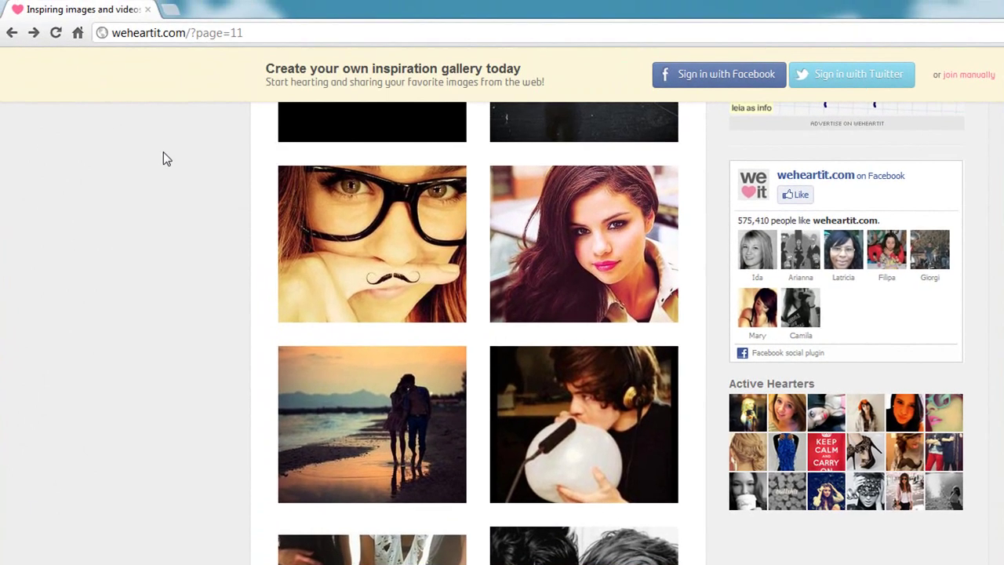
pyautogui.scroll(2, 163, 153)
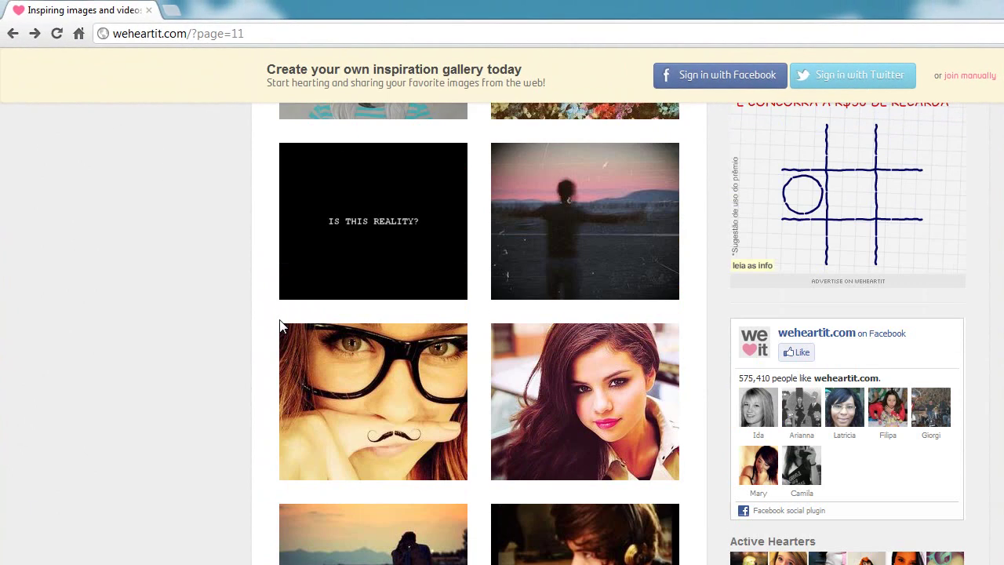
pyautogui.click(343, 380)
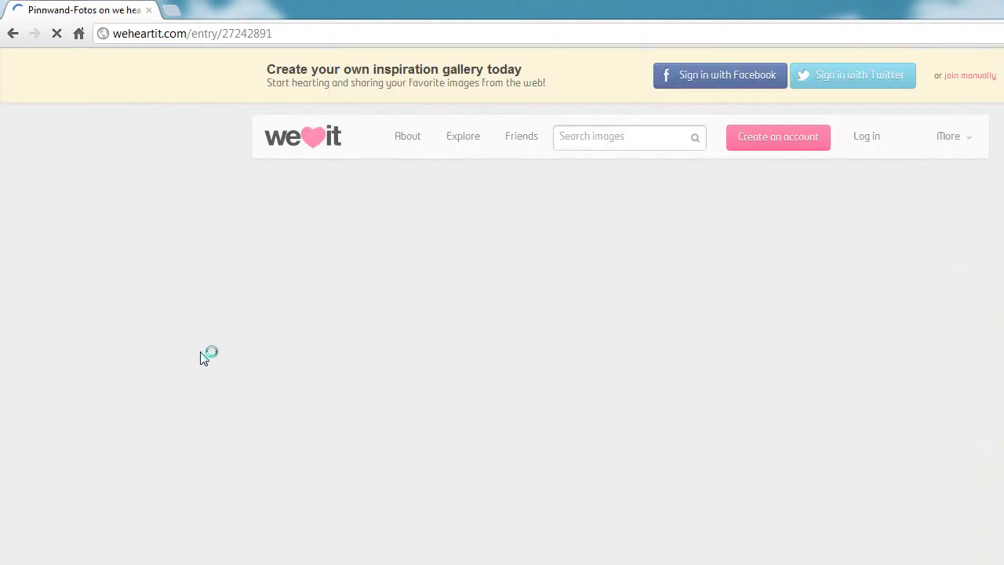
# Save the entry's full-size photo to the desktop as a JPEG with its default file name
pyautogui.scroll(-1, 198, 357)
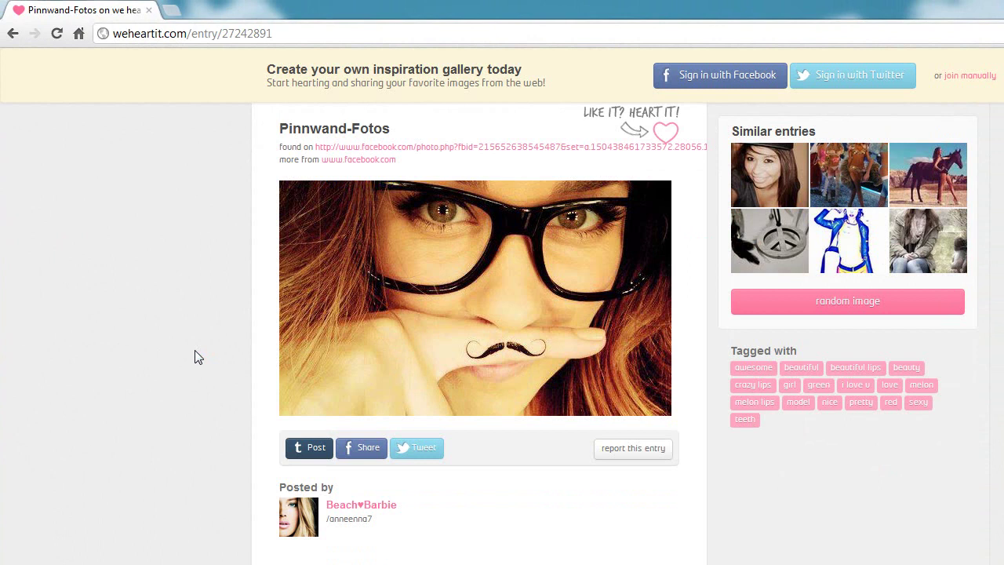
pyautogui.rightClick(458, 221)
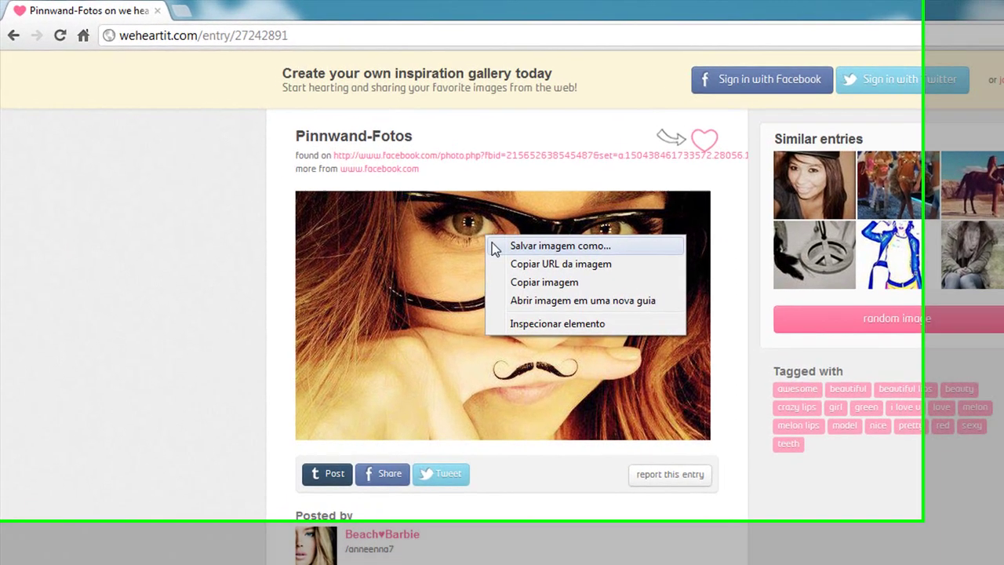
pyautogui.click(465, 227)
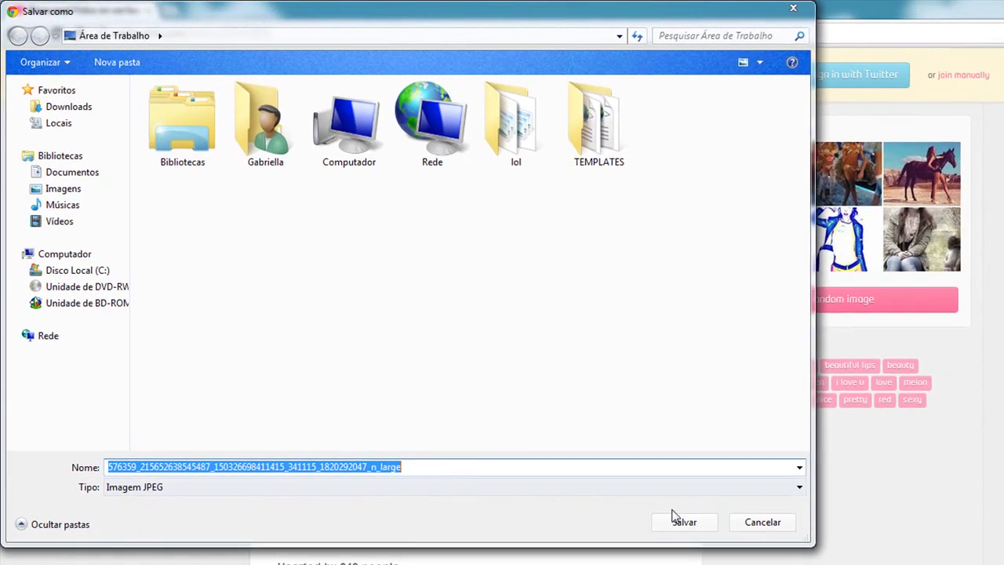
pyautogui.click(673, 519)
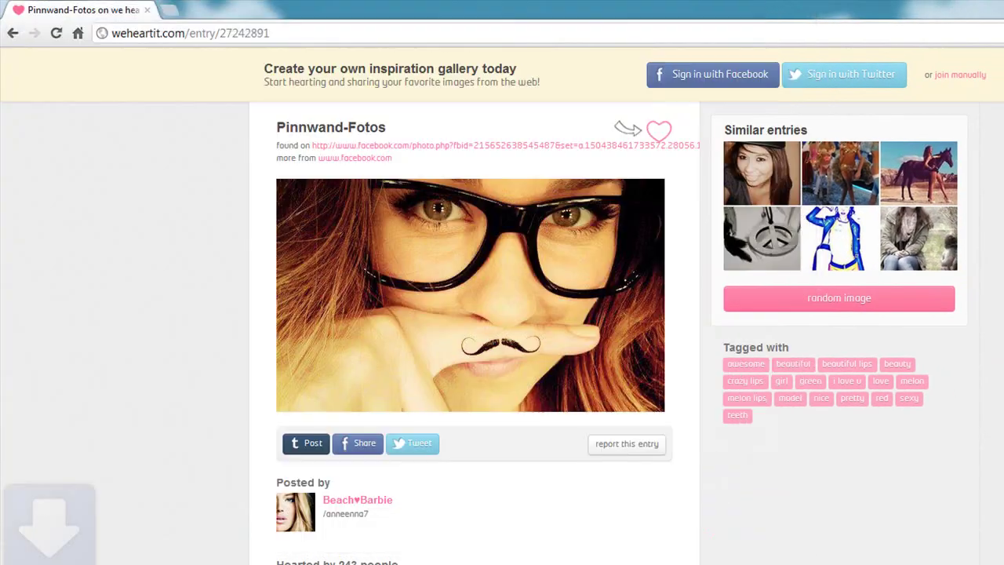
# Clear the saved image from the browser's download list and minimize the browser
pyautogui.hotkey('ctrl', 'j')
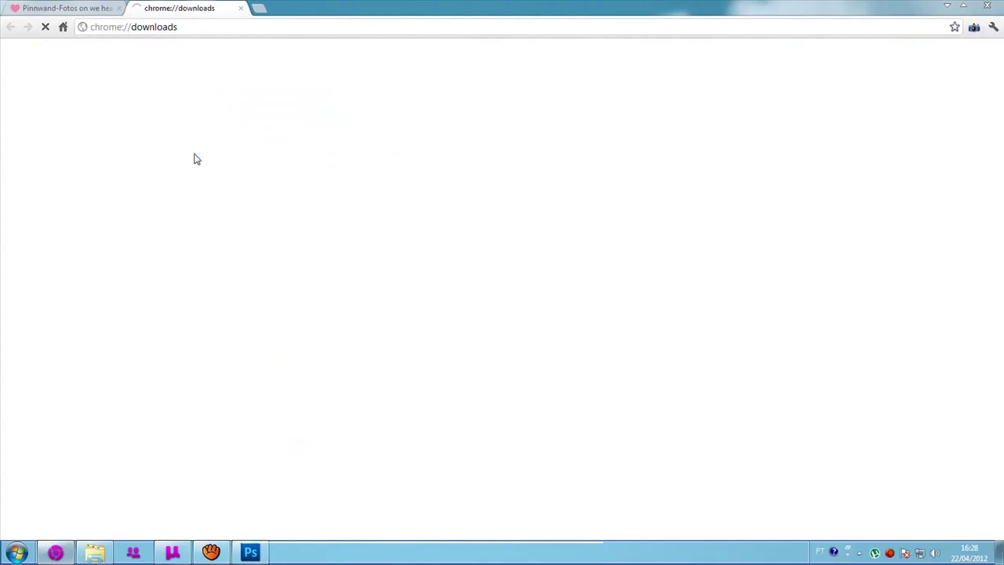
pyautogui.click(200, 143)
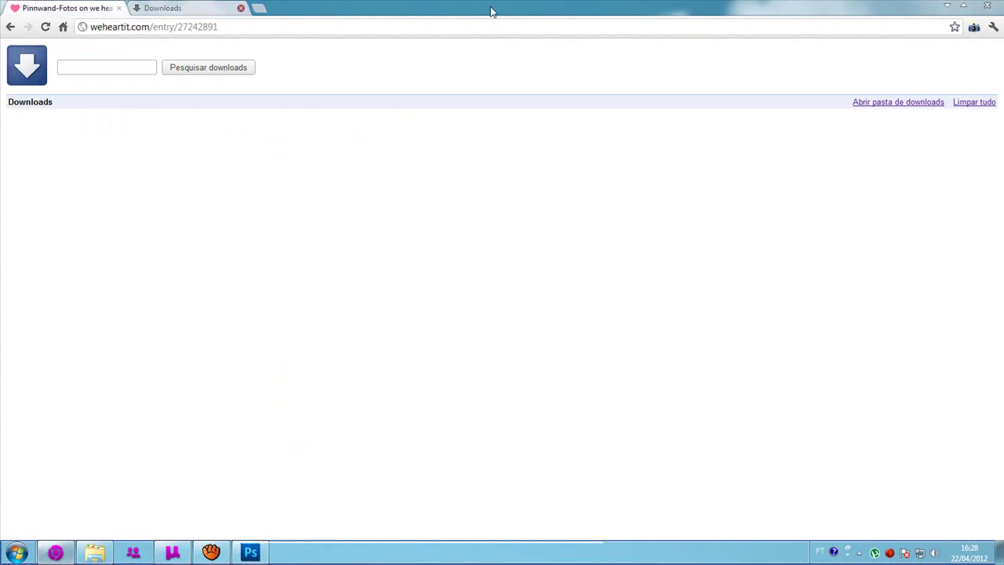
pyautogui.click(242, 7)
pyautogui.click(946, 7)
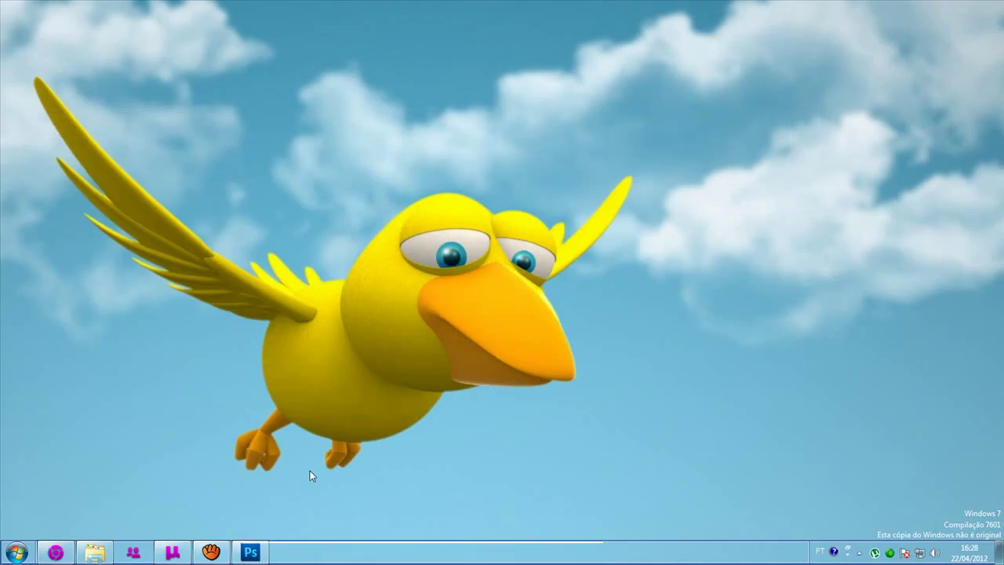
# Switch to Photoshop and open the saved glasses-and-moustache photo from the desktop
pyautogui.click(250, 552)
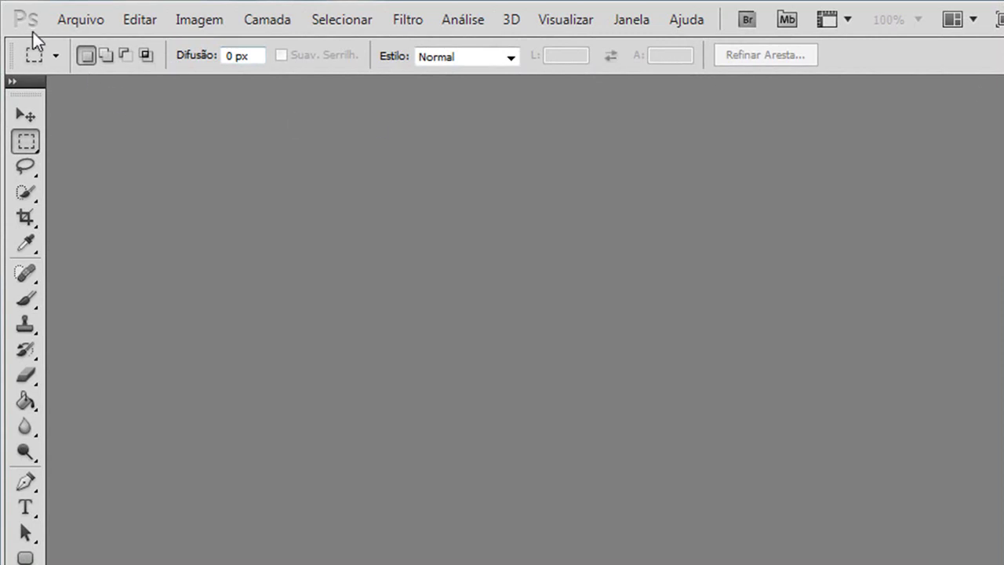
pyautogui.click(80, 19)
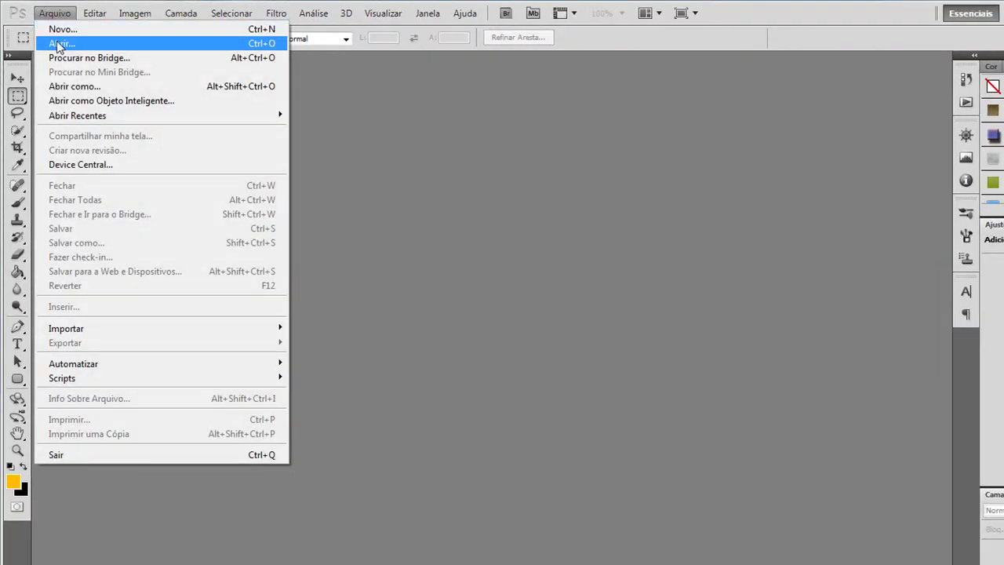
pyautogui.click(59, 45)
pyautogui.click(806, 374)
pyautogui.click(53, 13)
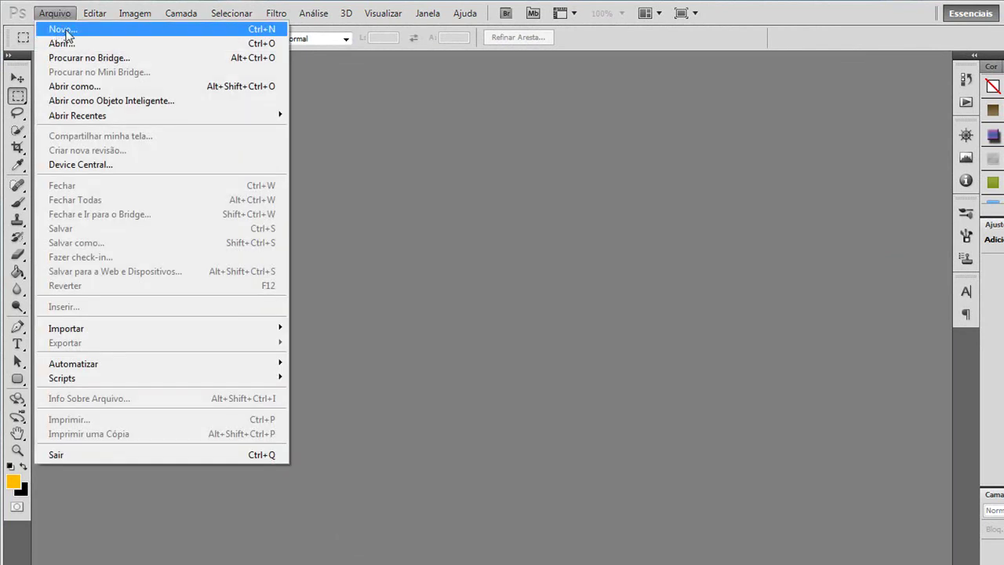
pyautogui.click(397, 142)
pyautogui.doubleClick(398, 138)
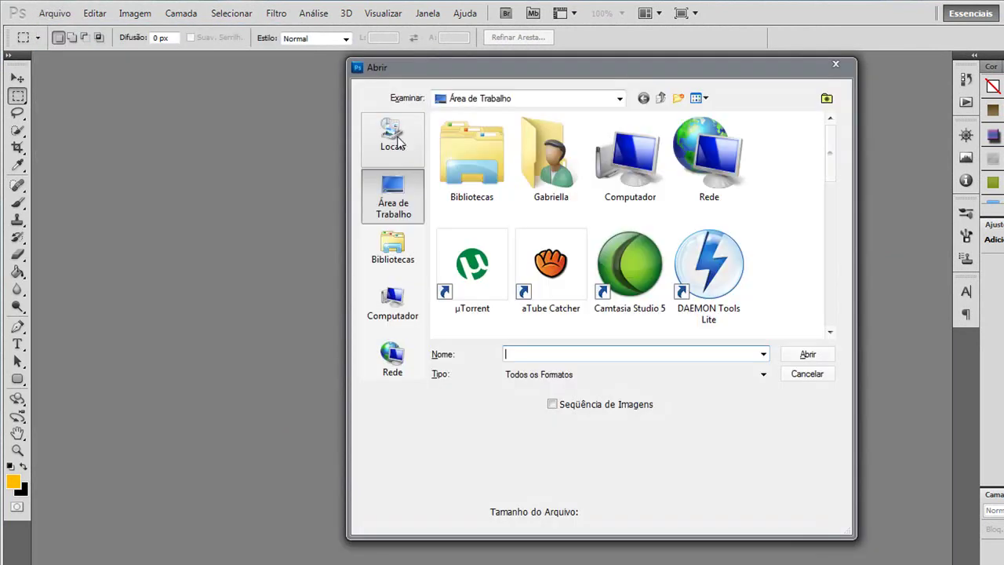
pyautogui.click(759, 157)
pyautogui.scroll(-10, 759, 157)
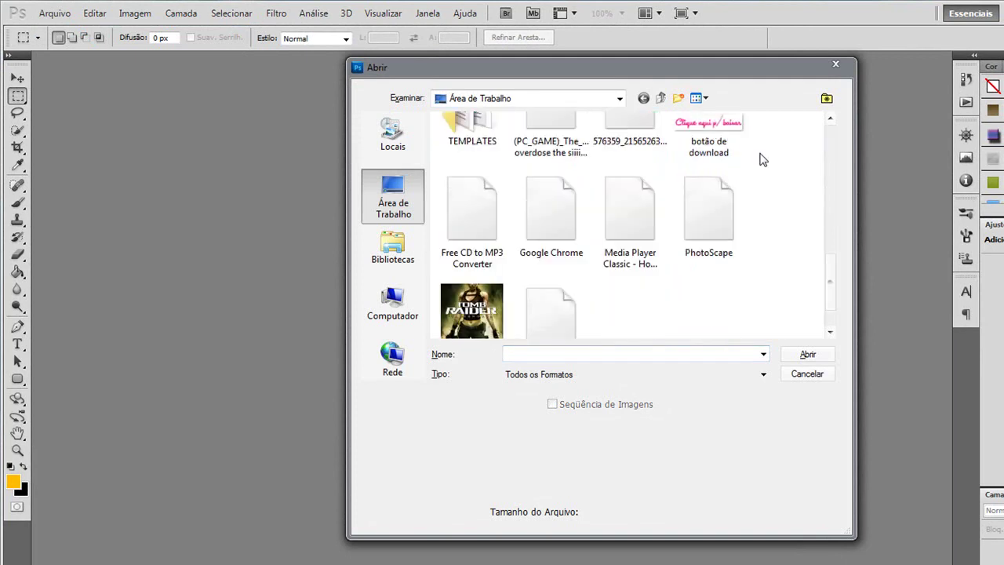
pyautogui.scroll(-2, 760, 157)
pyautogui.scroll(5, 737, 176)
pyautogui.doubleClick(629, 222)
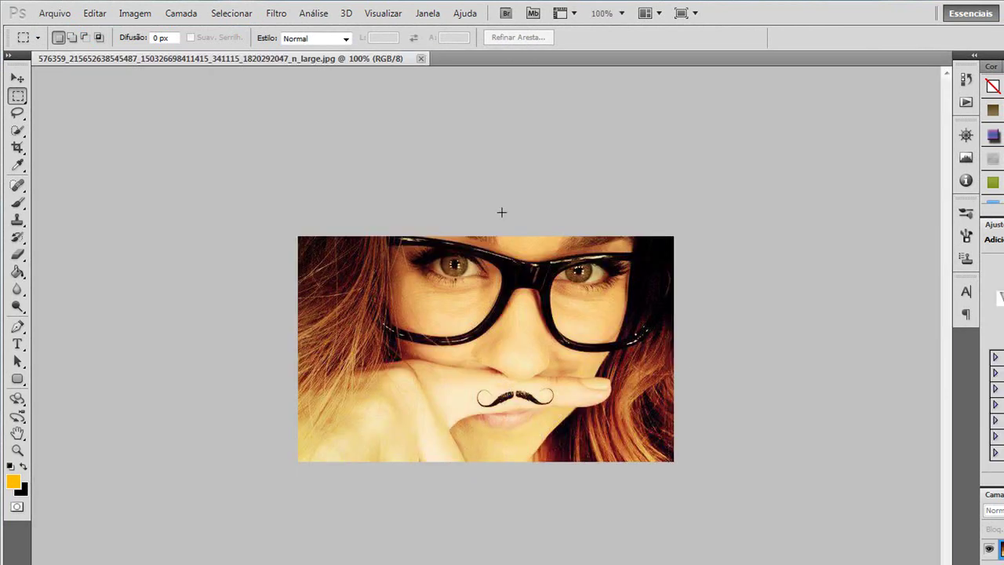
# Resize the image to 1300 pixels wide and 780 pixels high with constrained proportions
pyautogui.click(132, 15)
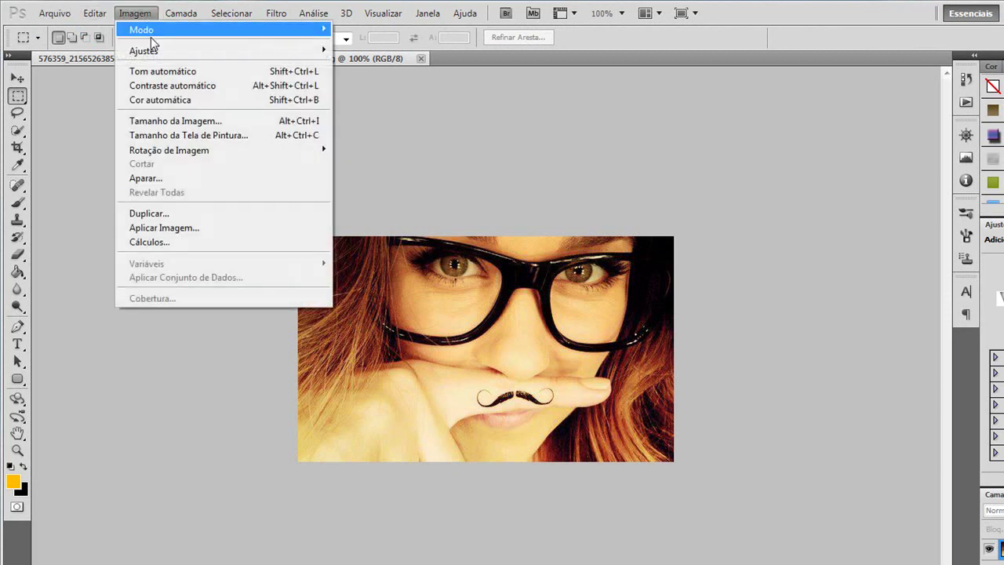
pyautogui.click(169, 122)
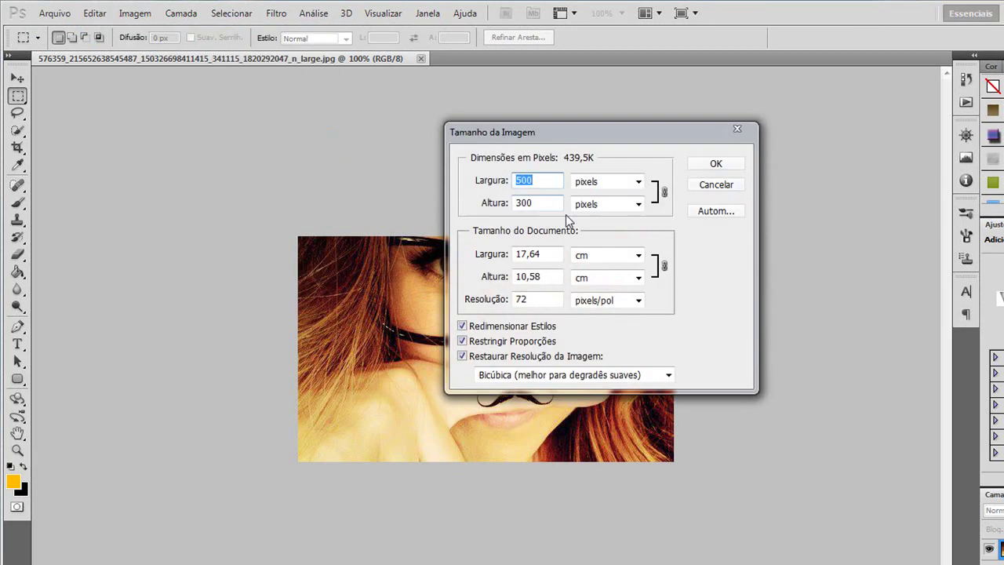
pyautogui.moveTo(547, 180); pyautogui.dragTo(502, 180)
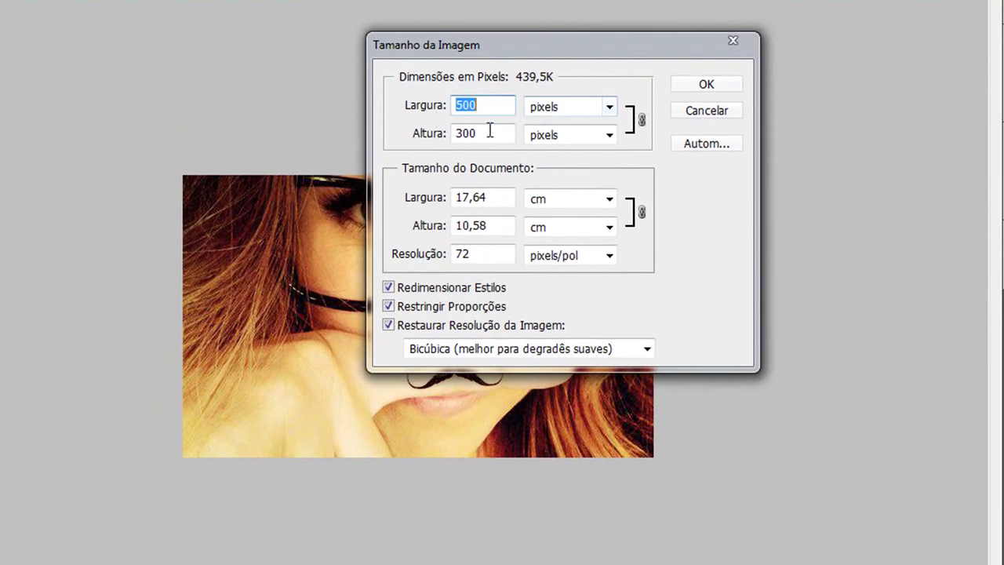
pyautogui.click(452, 114)
pyautogui.write('1300')
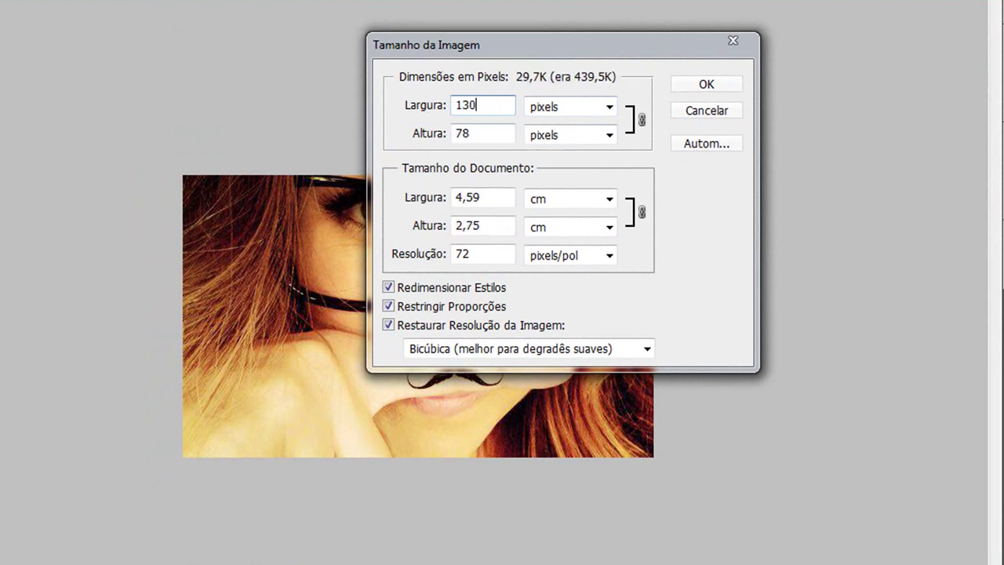
pyautogui.click(486, 131)
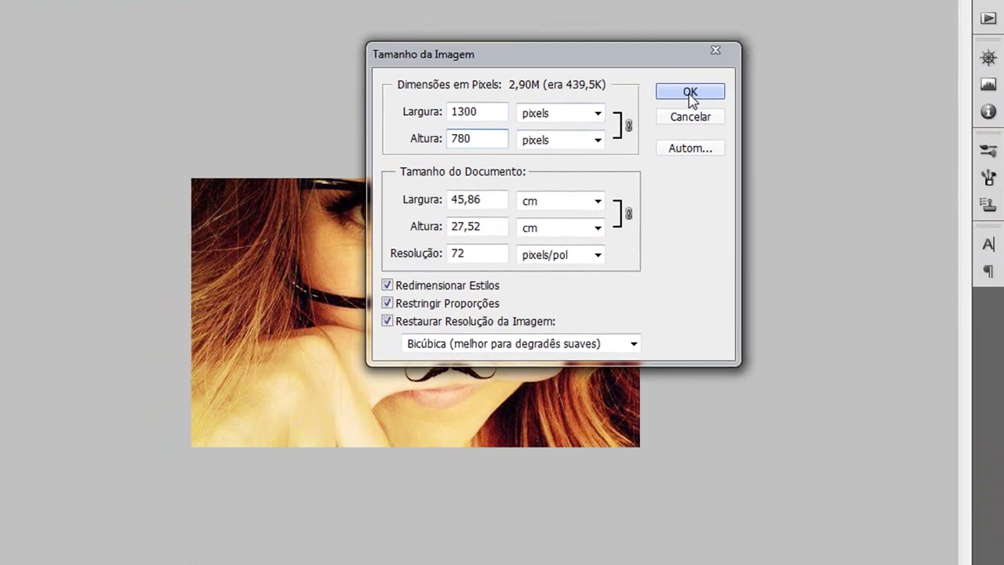
pyautogui.click(689, 92)
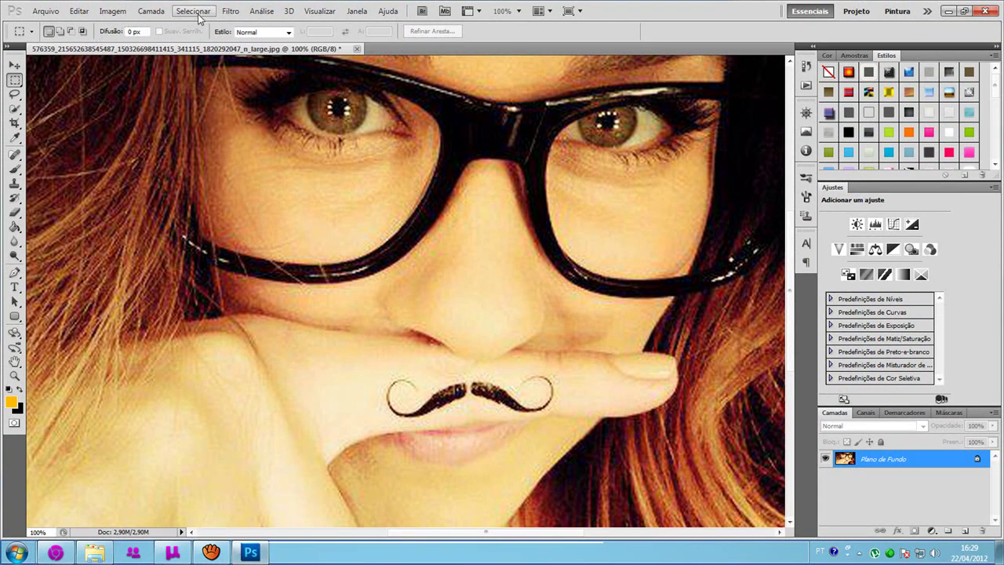
# Start the Reduzir Ruído noise filter on the photo and set Preservar Detalhes to 2%
pyautogui.click(228, 12)
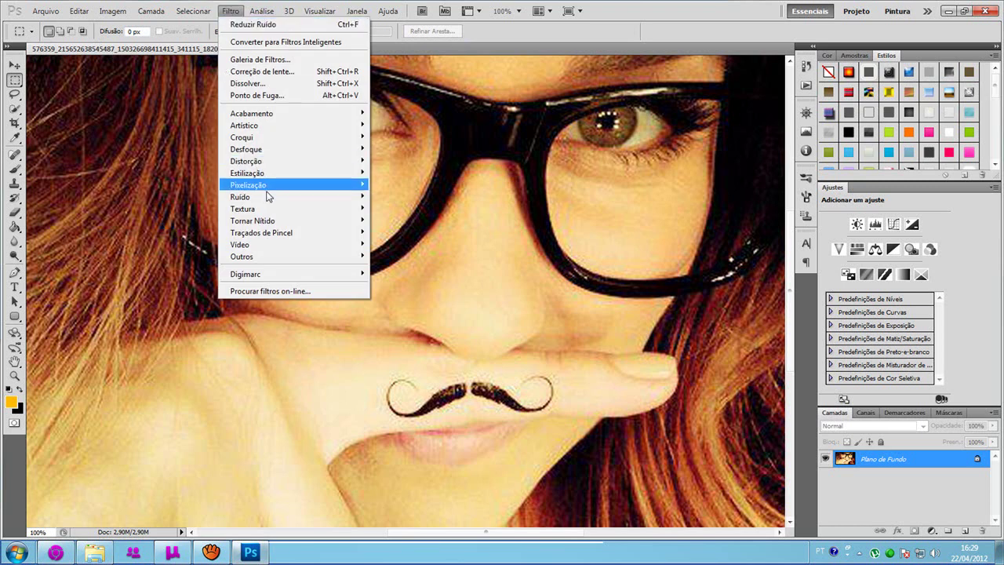
pyautogui.moveTo(267, 197)
pyautogui.click(406, 233)
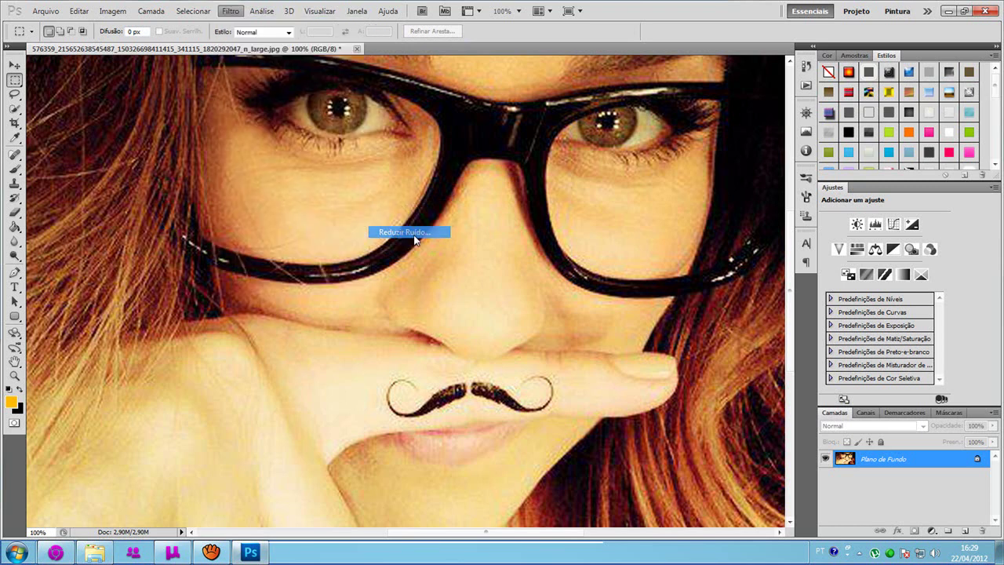
pyautogui.moveTo(504, 270); pyautogui.dragTo(430, 336)
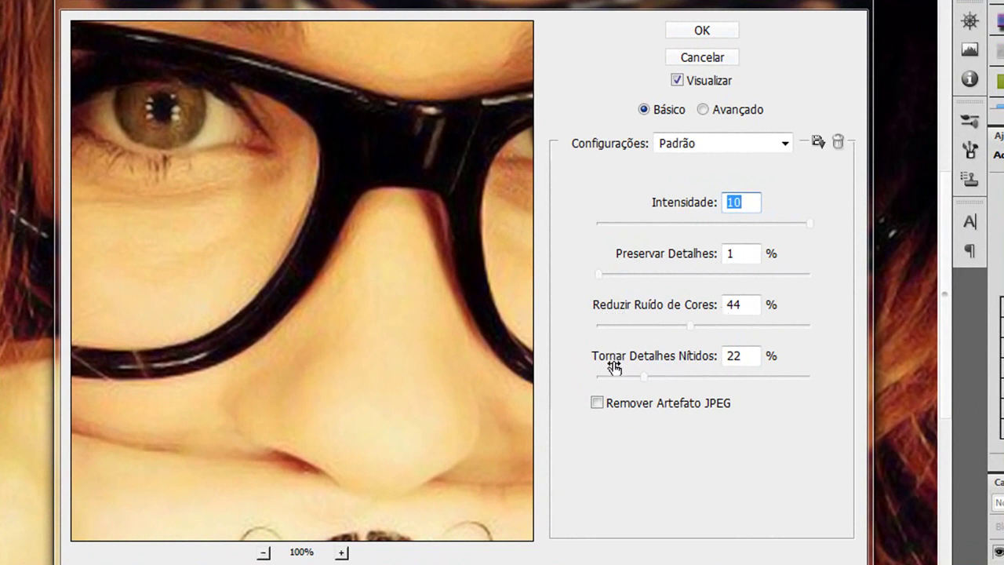
pyautogui.click(742, 357)
pyautogui.click(688, 260)
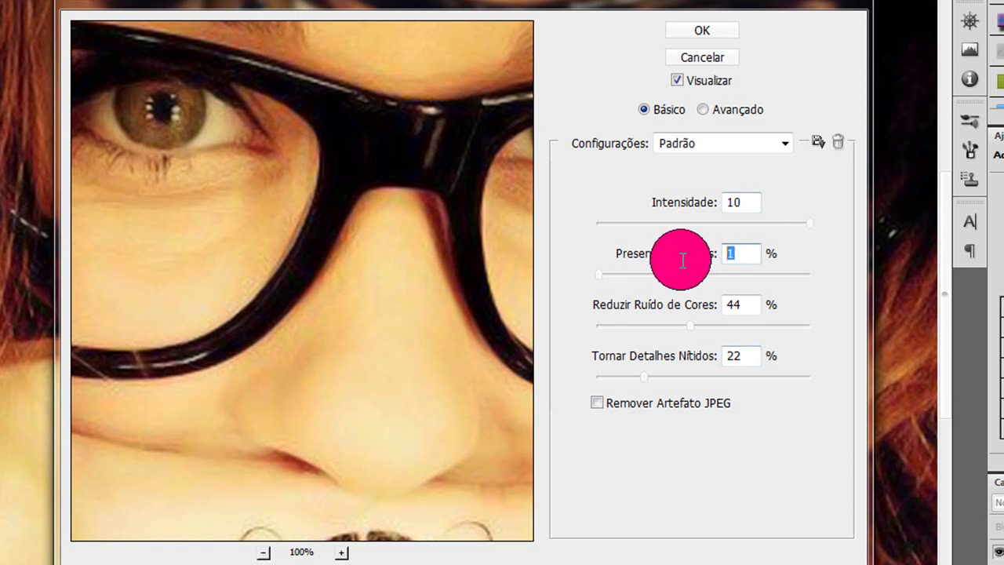
pyautogui.write('2')
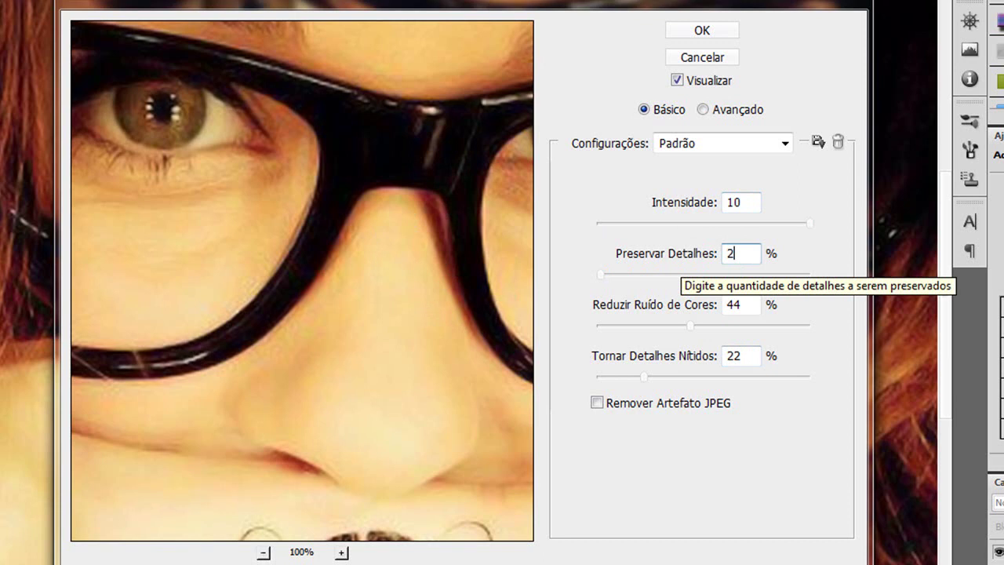
pyautogui.click(561, 302)
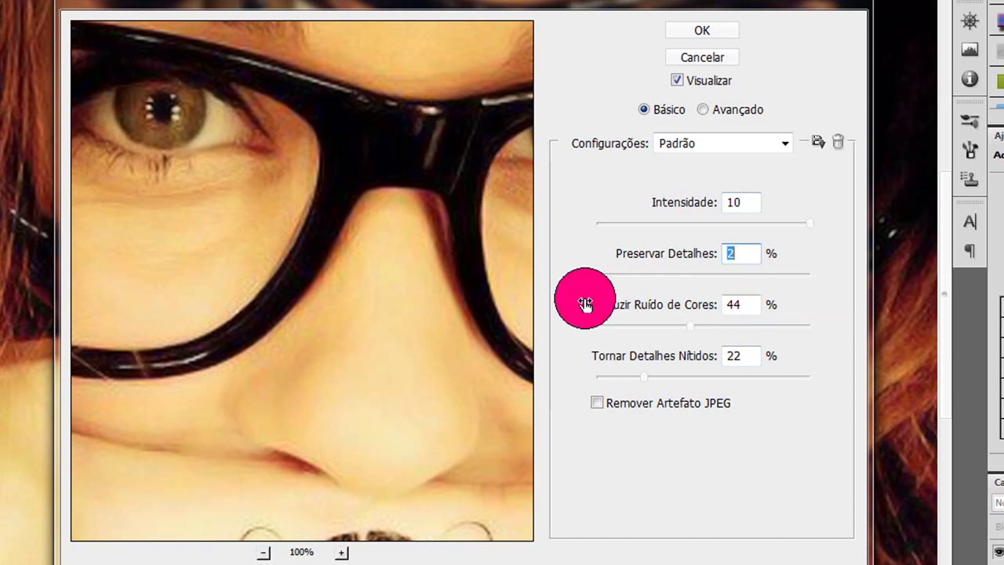
# Inspect the filter preview around the glasses and nose and apply the noise reduction
pyautogui.click(739, 355)
pyautogui.moveTo(442, 352); pyautogui.dragTo(463, 407)
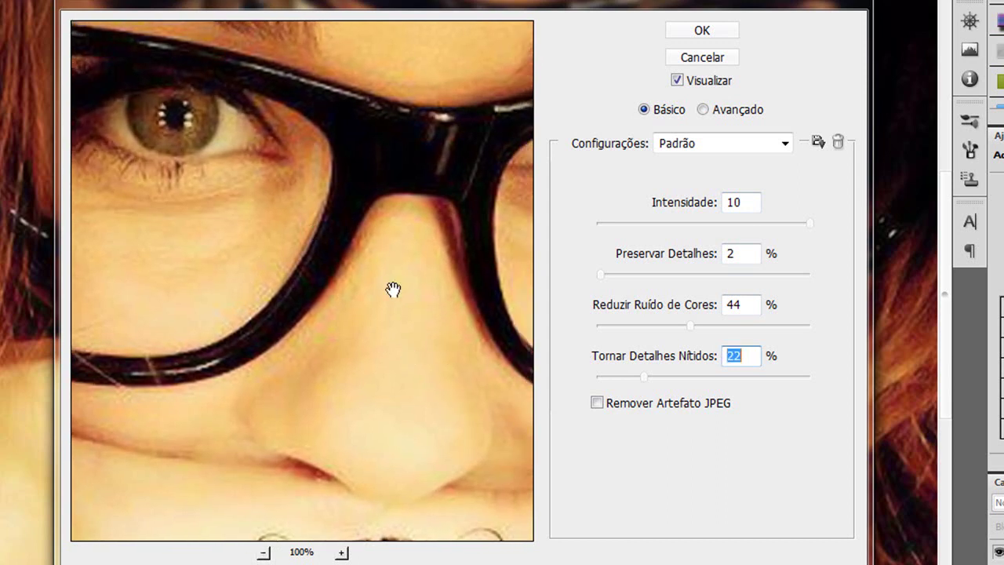
pyautogui.click(387, 289)
pyautogui.moveTo(392, 298); pyautogui.dragTo(365, 300)
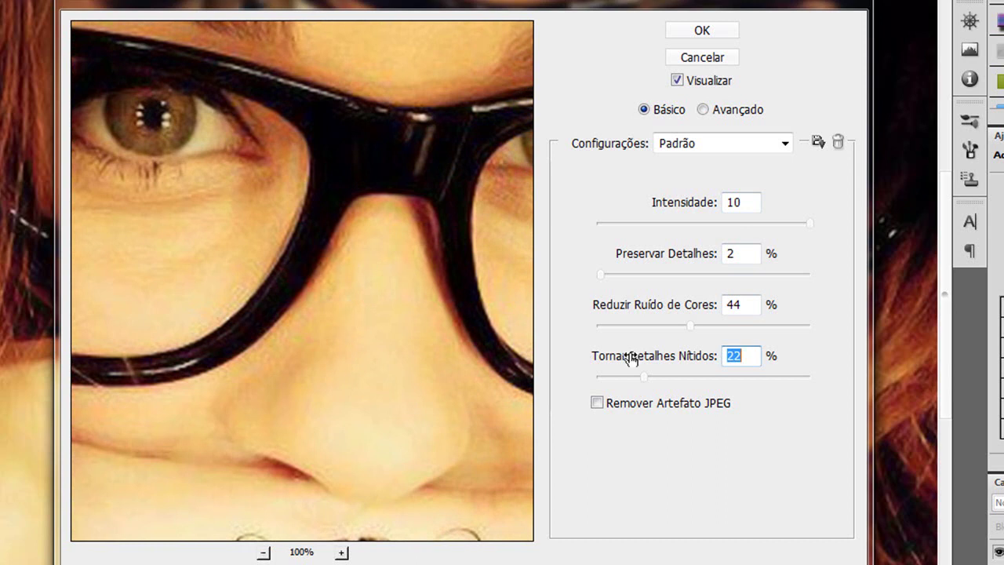
pyautogui.moveTo(712, 4); pyautogui.dragTo(676, 77)
pyautogui.click(672, 78)
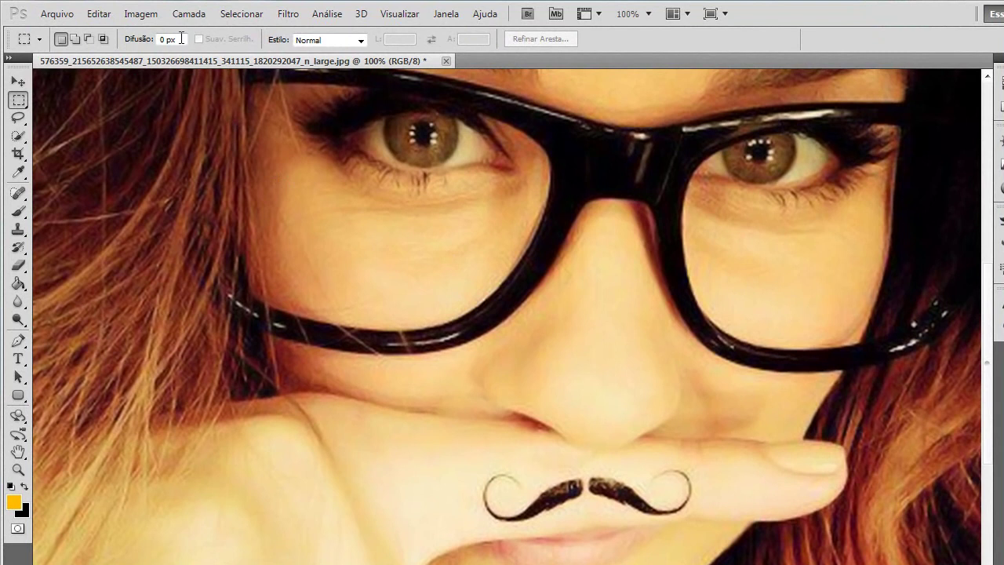
# Apply the Reduzir Ruído filter to the photo again with Preservar Detalhes at 4% and Tornar Detalhes Nítidos at 25%
pyautogui.click(288, 13)
pyautogui.moveTo(366, 246)
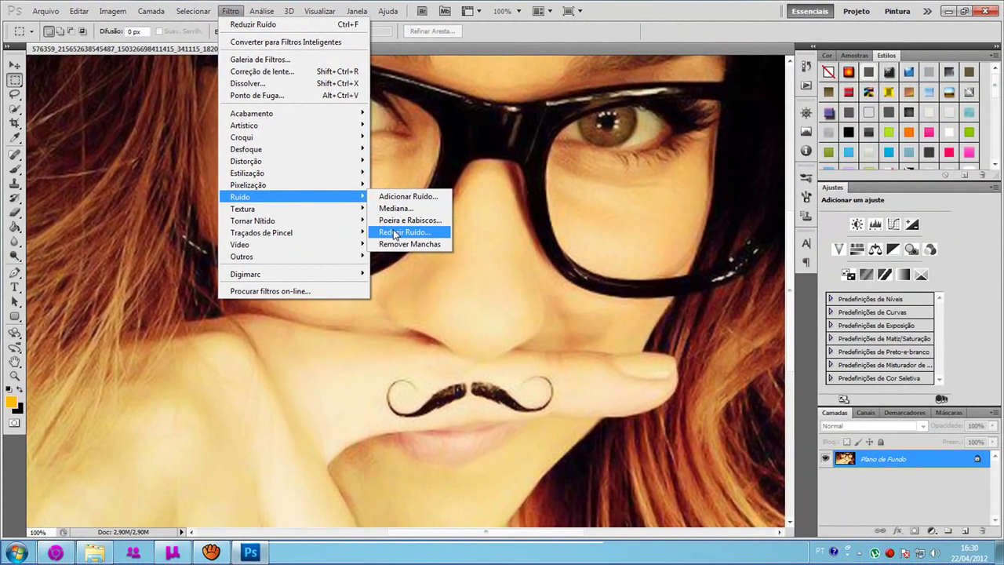
pyautogui.click(393, 232)
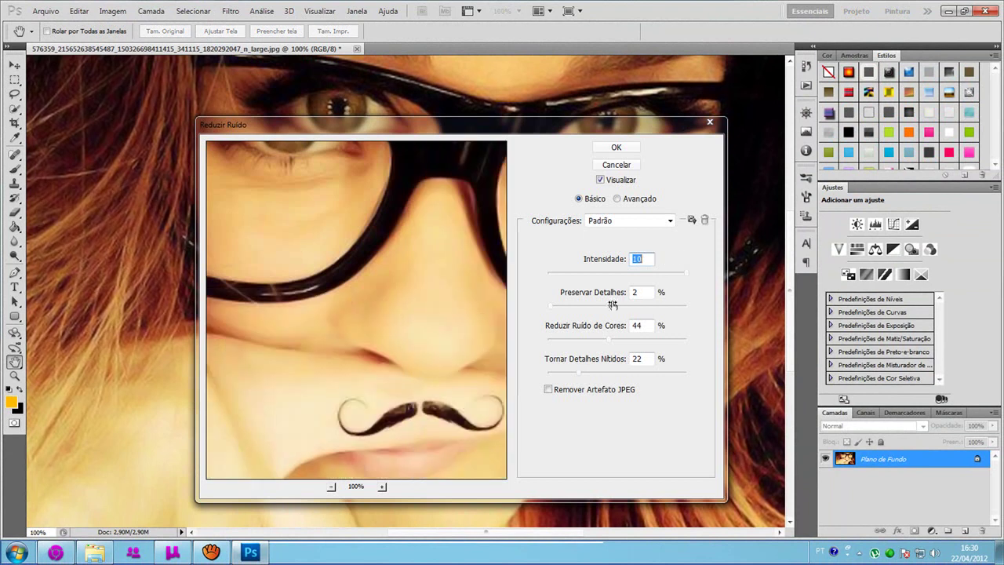
pyautogui.click(635, 292)
pyautogui.write('4')
pyautogui.click(639, 359)
pyautogui.write('25')
pyautogui.click(617, 148)
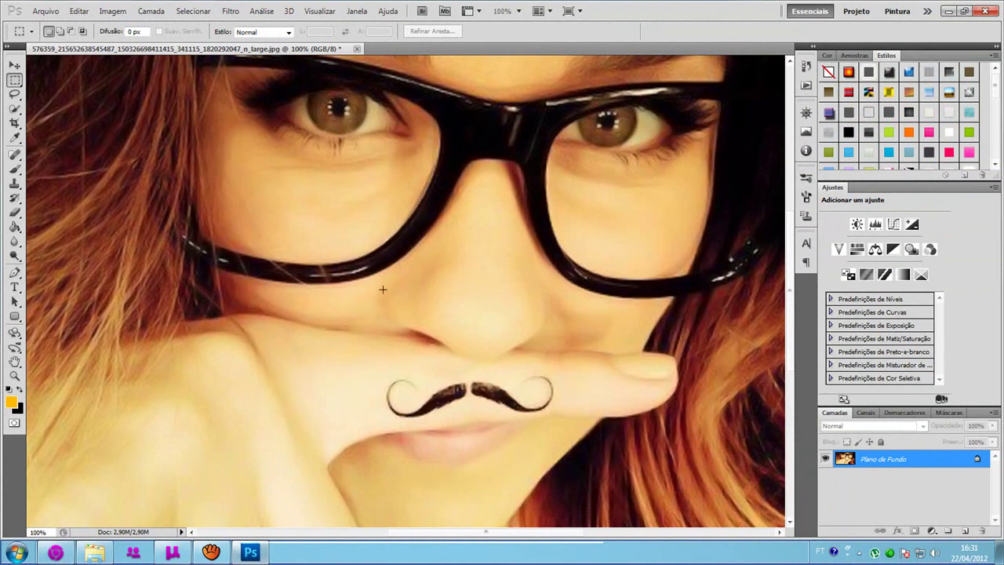
# Save the photo to the desktop as a JPEG named "só pra teste" with maximum quality 12 and progressive format
pyautogui.click(45, 11)
pyautogui.click(66, 203)
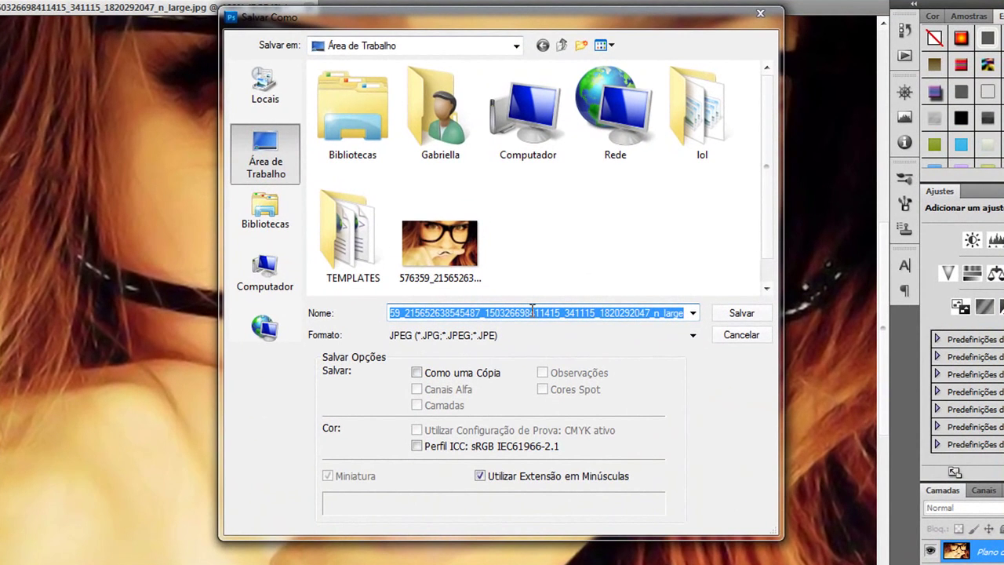
pyautogui.write('só pra teste')
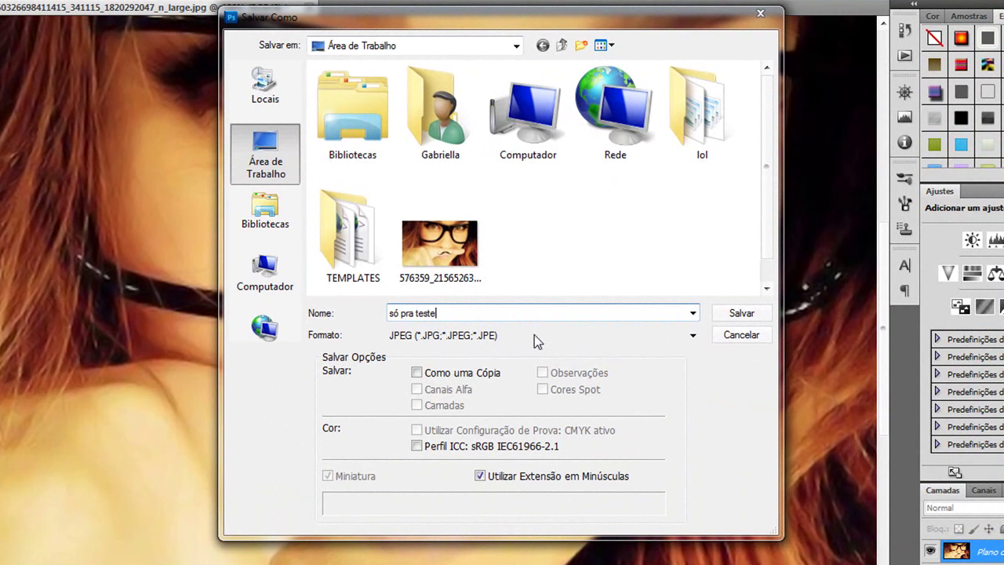
pyautogui.click(534, 335)
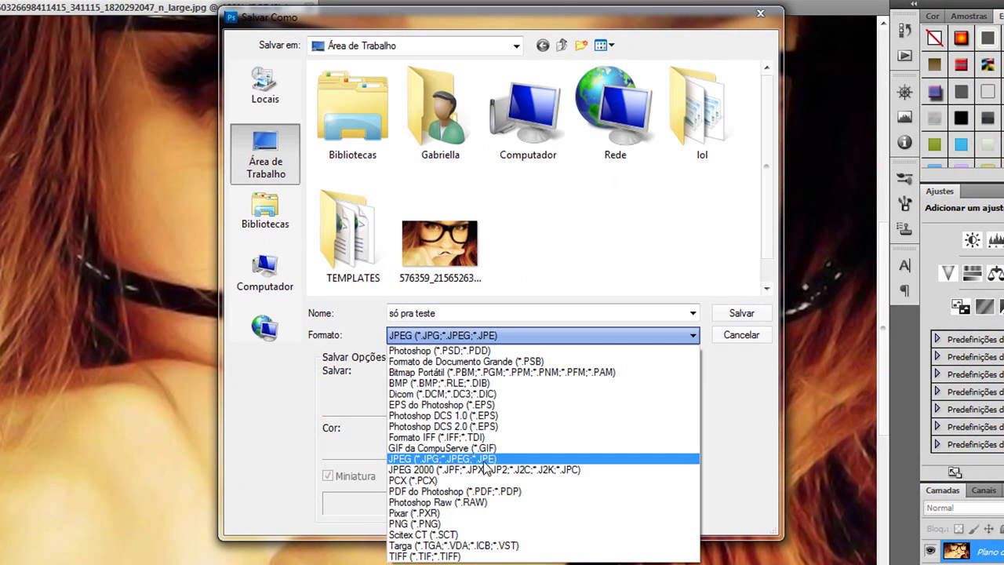
pyautogui.click(484, 462)
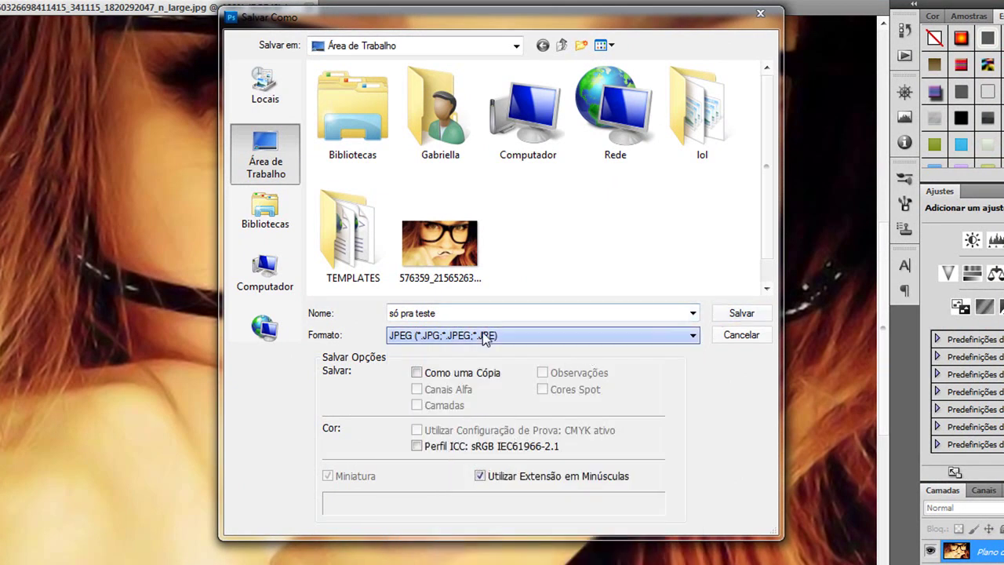
pyautogui.click(737, 316)
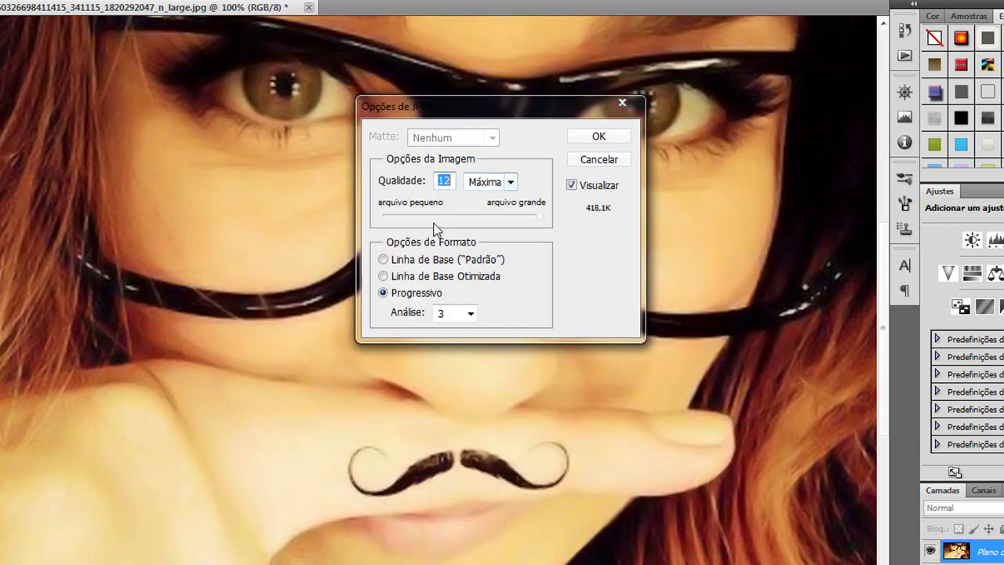
pyautogui.moveTo(457, 106); pyautogui.dragTo(267, 155)
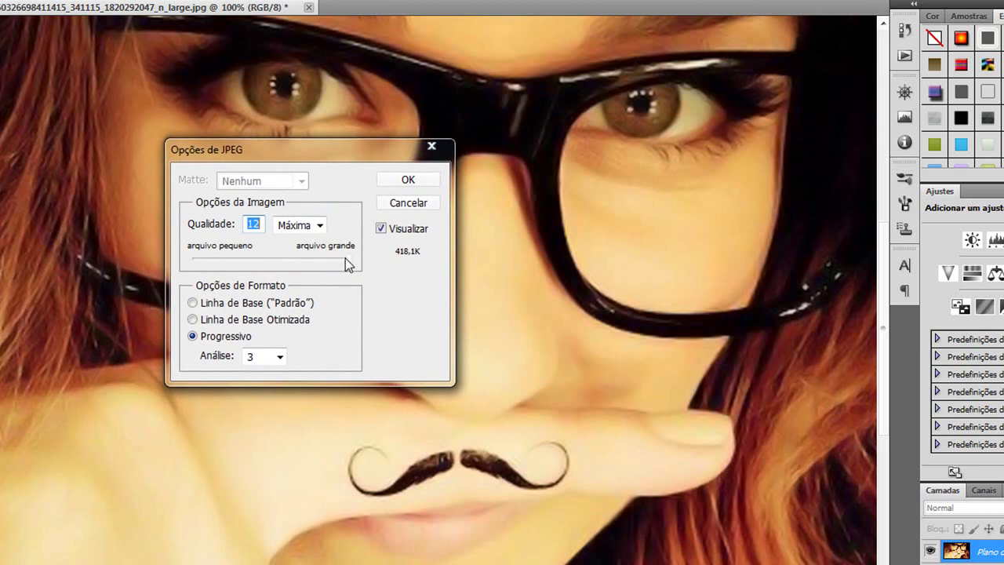
pyautogui.click(392, 179)
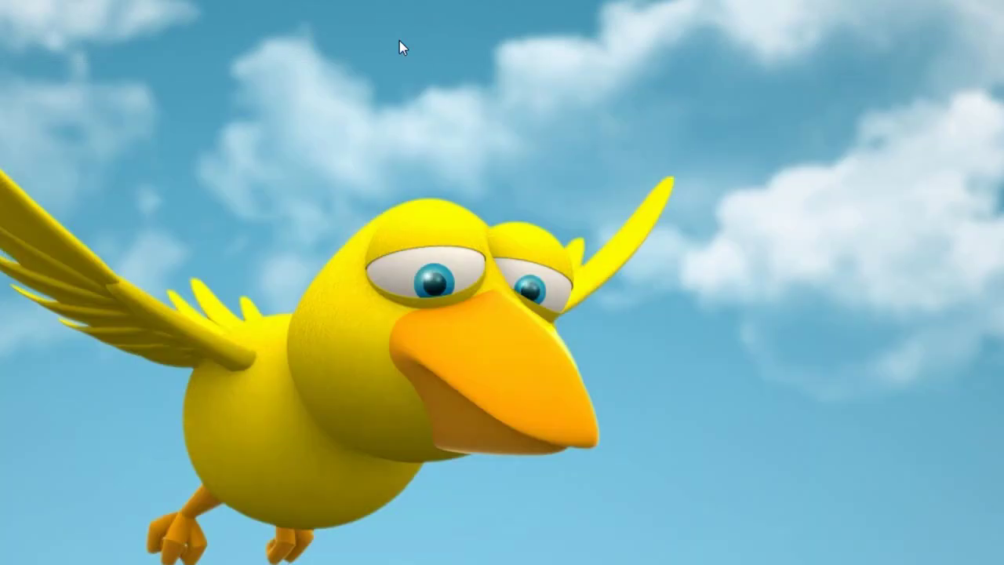
# Show the desktop icons and open the saved "só pra teste" photo in Windows Photo Viewer
pyautogui.rightClick(367, 44)
pyautogui.click(405, 49)
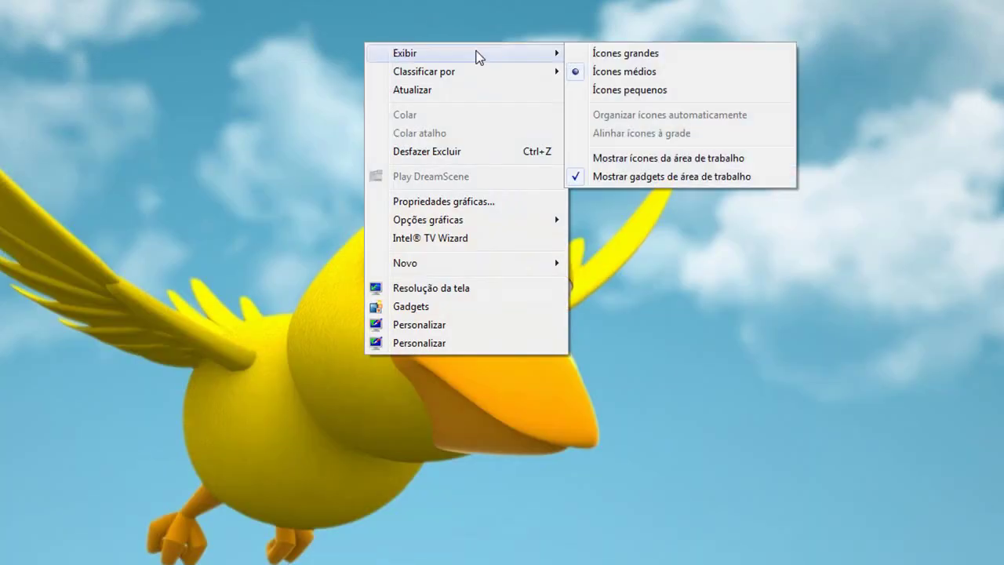
pyautogui.click(599, 159)
pyautogui.click(148, 492)
pyautogui.doubleClick(147, 493)
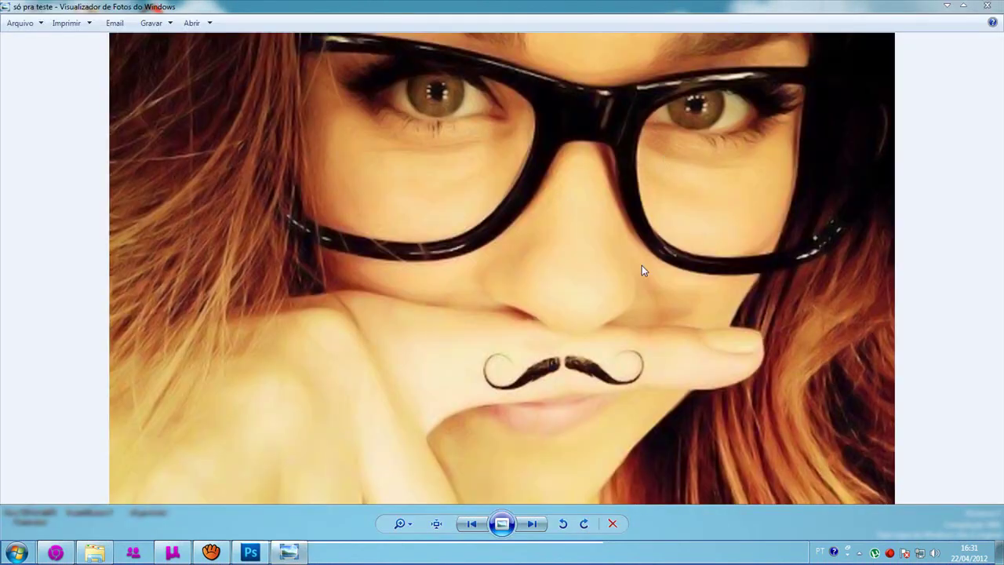
# Open the original photo in a second viewer window and place both windows side by side to compare them
pyautogui.click(946, 8)
pyautogui.doubleClick(171, 439)
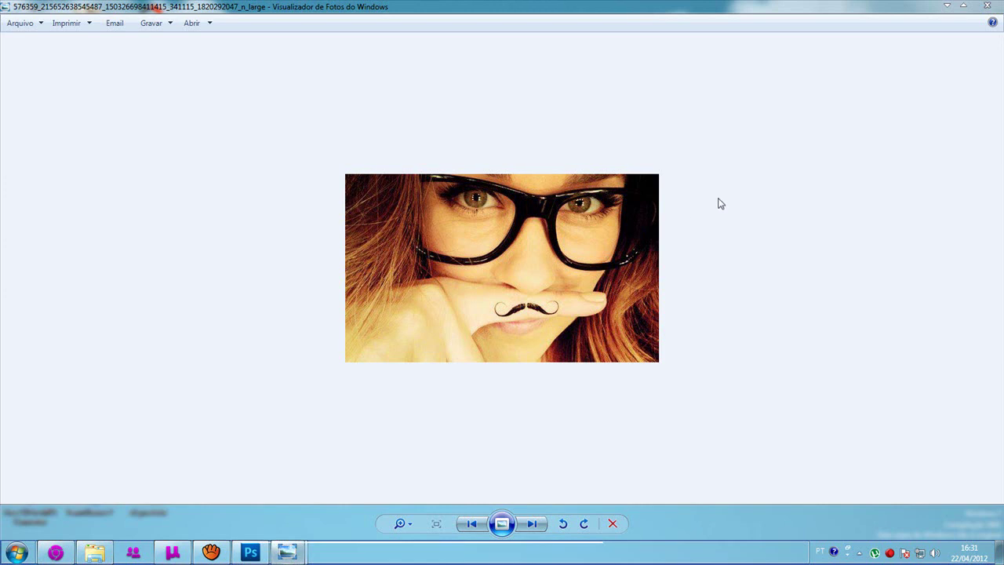
pyautogui.moveTo(284, 548)
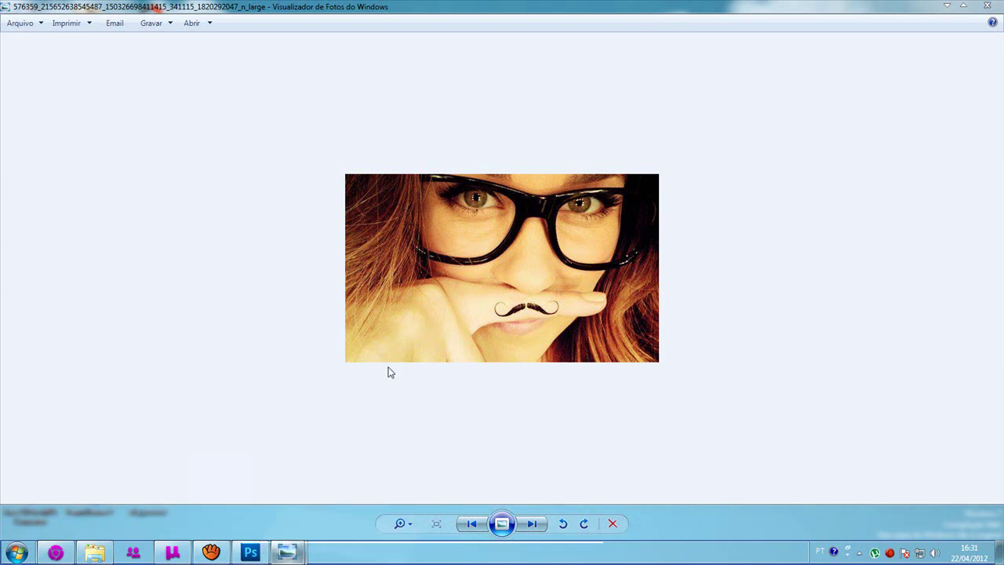
pyautogui.click(224, 479)
pyautogui.moveTo(648, 9); pyautogui.dragTo(1002, 11)
pyautogui.moveTo(432, 10); pyautogui.dragTo(1, 60)
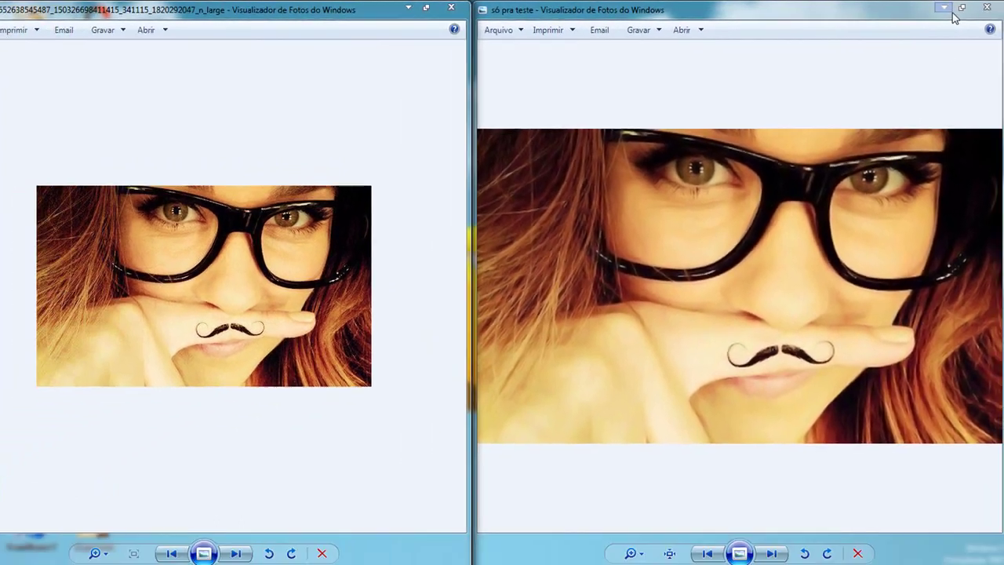
# Close both photo viewer windows and hide the desktop icons
pyautogui.click(963, 7)
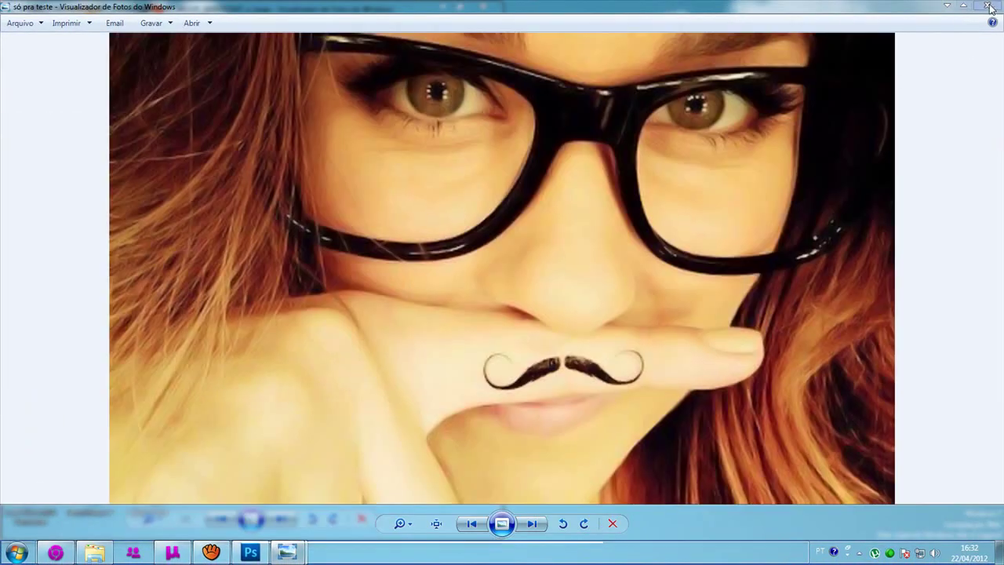
pyautogui.click(961, 8)
pyautogui.click(462, 9)
pyautogui.click(988, 5)
pyautogui.rightClick(483, 91)
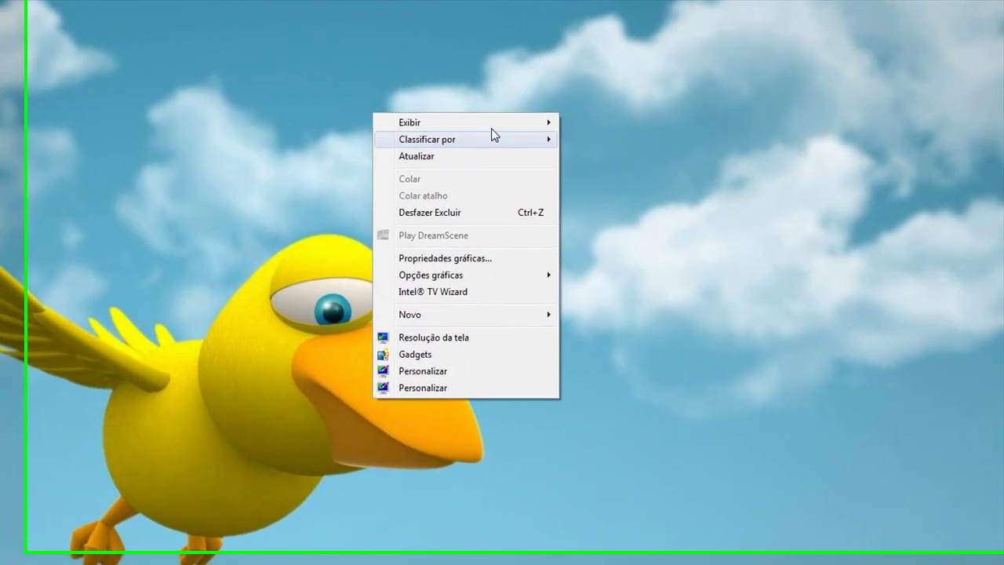
pyautogui.moveTo(486, 122)
pyautogui.click(581, 214)
# Set the original unedited photo from the Área de Trabalho folder as the desktop background and minimize the personalization window
pyautogui.rightClick(203, 102)
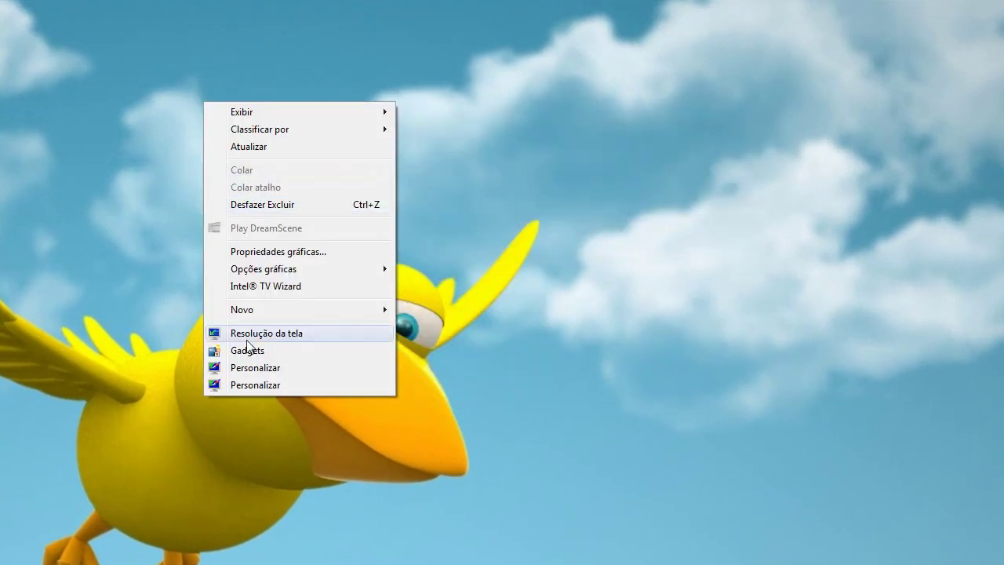
pyautogui.click(254, 385)
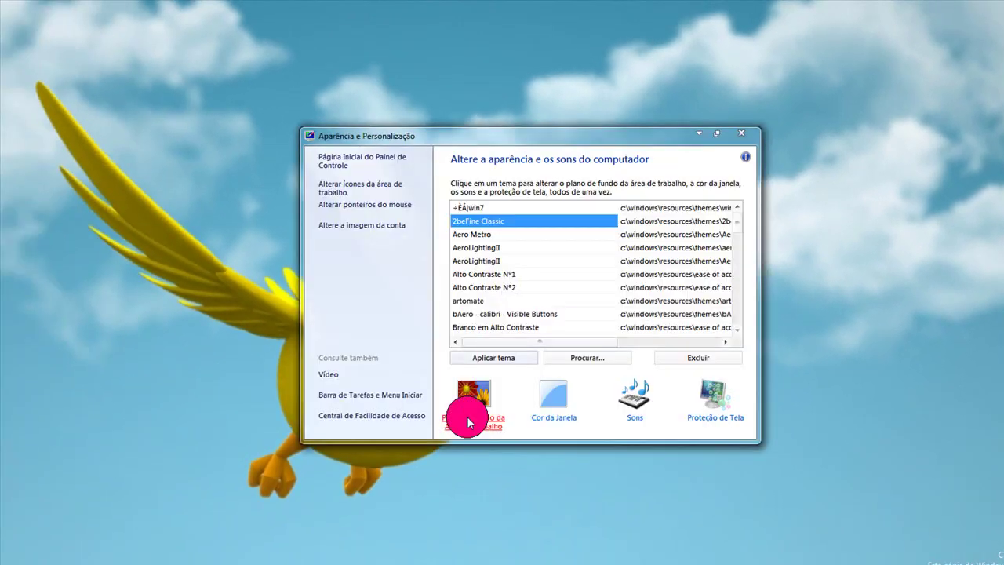
pyautogui.click(468, 418)
pyautogui.click(495, 327)
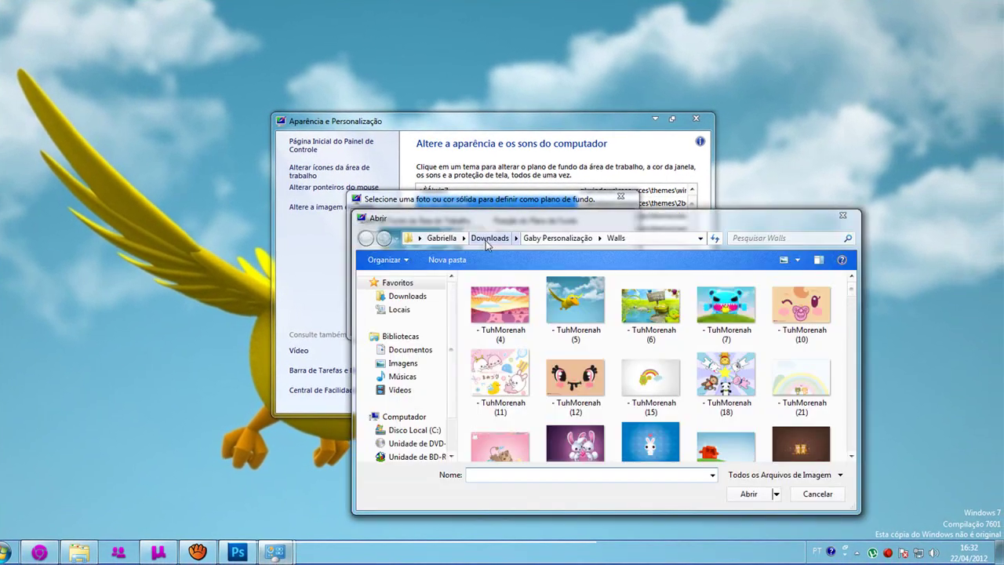
pyautogui.click(442, 237)
pyautogui.doubleClick(486, 313)
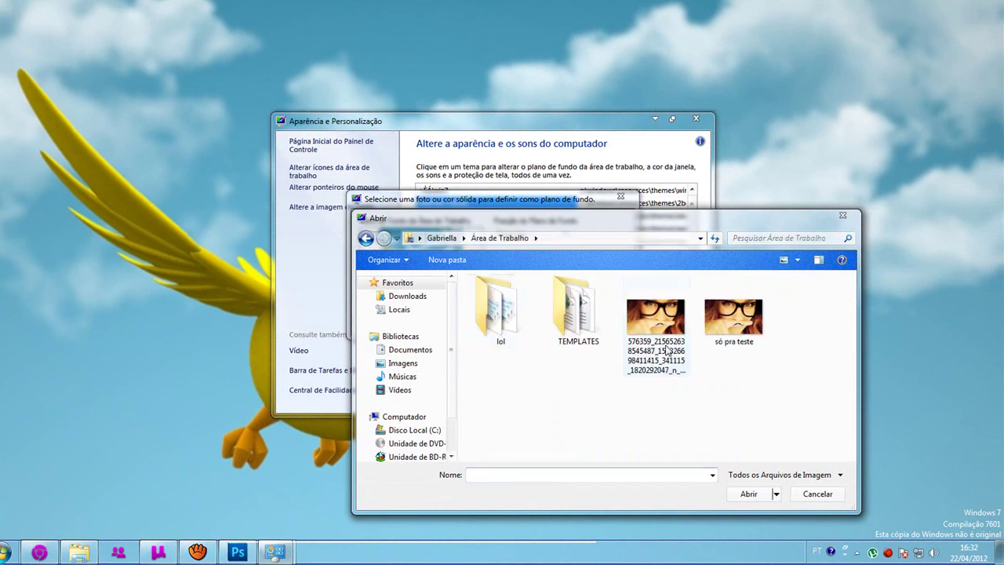
pyautogui.doubleClick(663, 329)
pyautogui.click(545, 318)
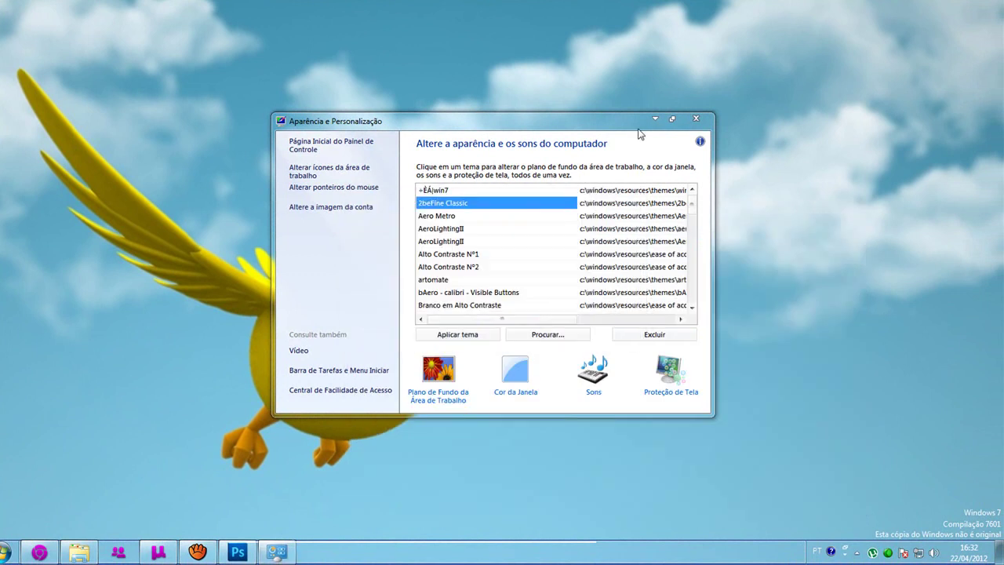
pyautogui.click(652, 120)
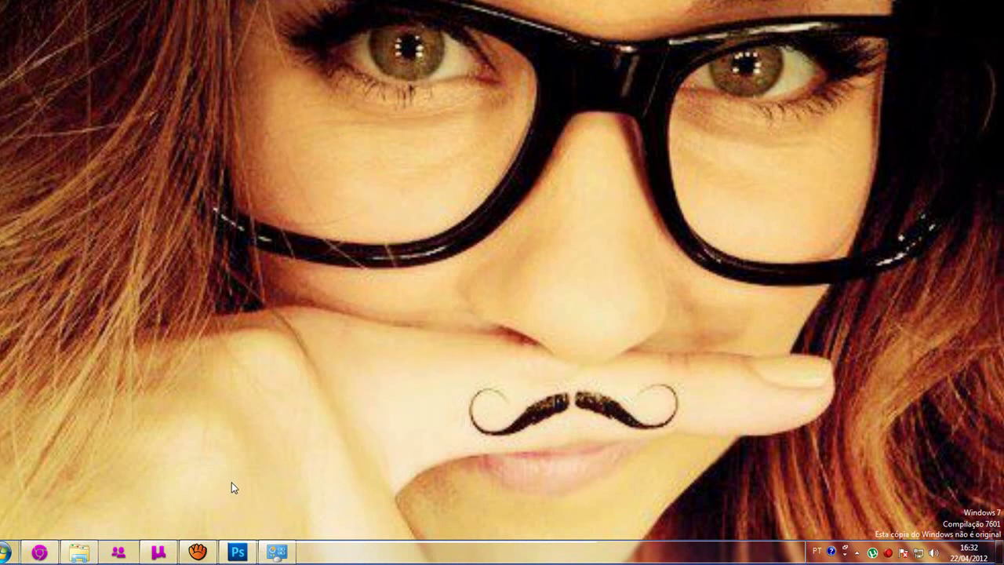
# Change the desktop background to the "só pra teste" photo and minimize the personalization window
pyautogui.click(276, 551)
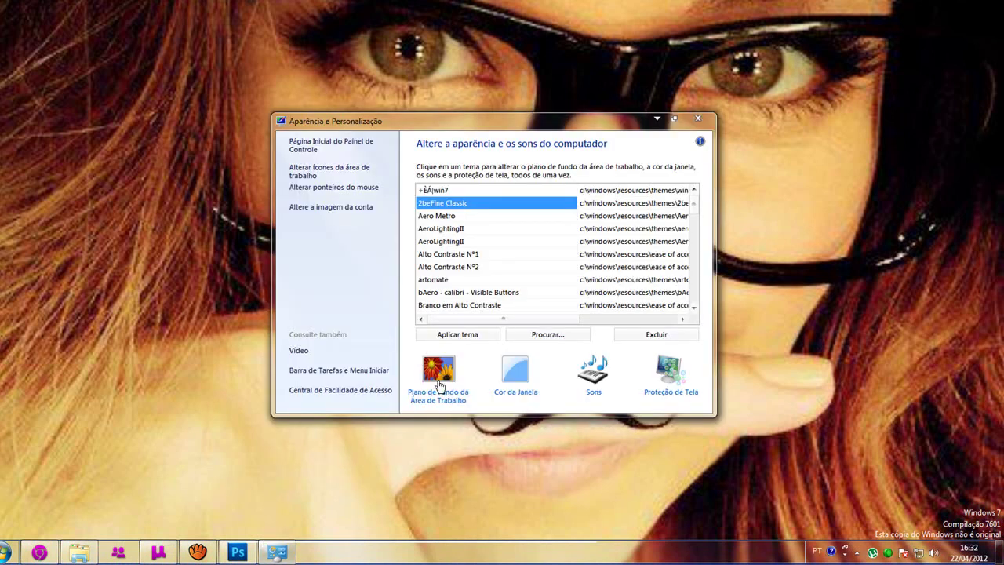
pyautogui.click(425, 394)
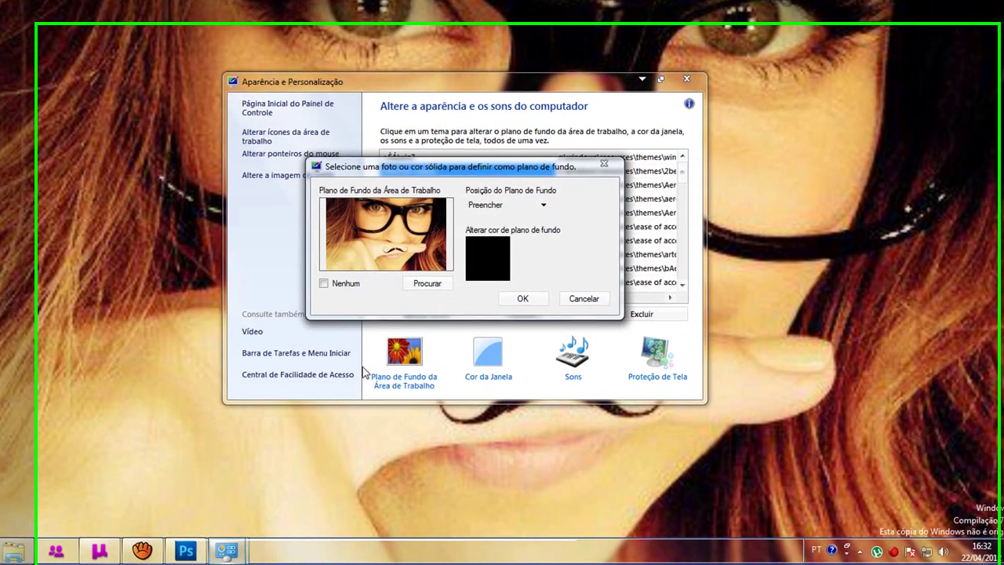
pyautogui.click(427, 283)
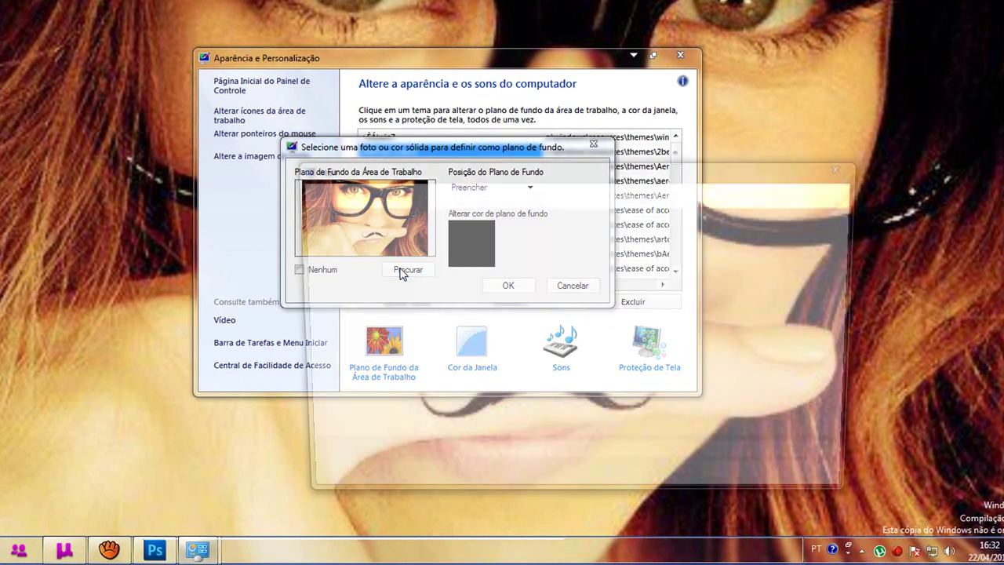
pyautogui.doubleClick(749, 296)
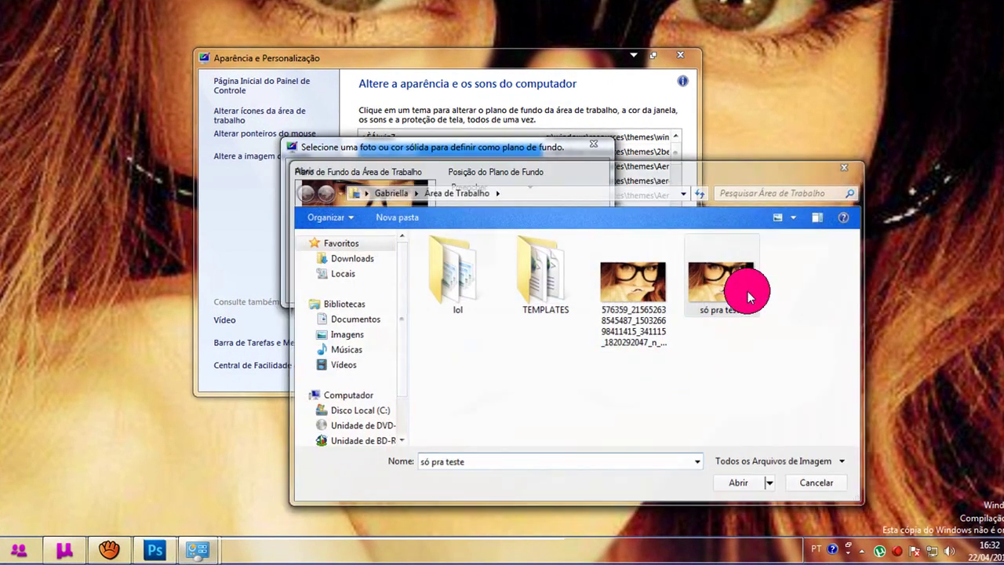
pyautogui.click(508, 287)
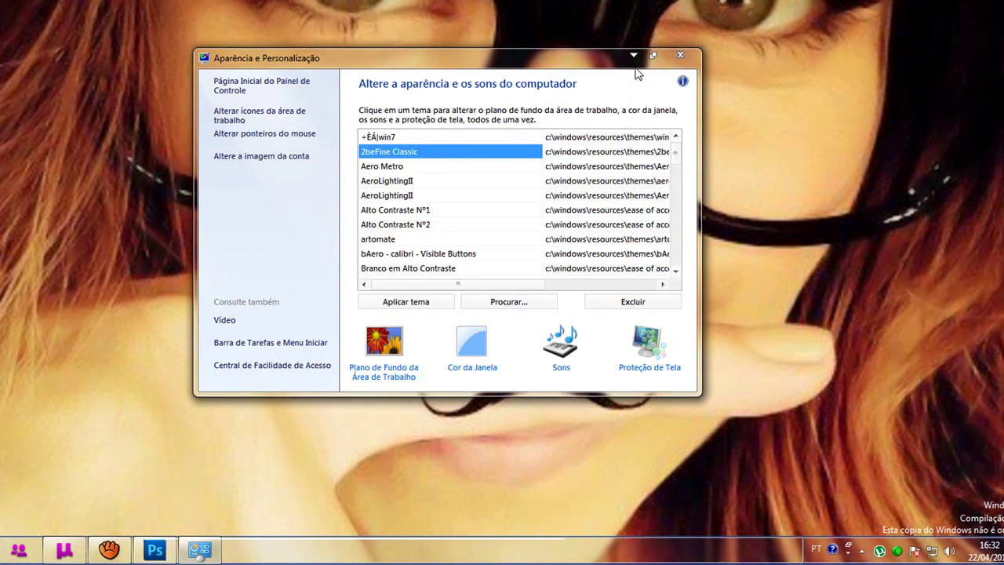
pyautogui.click(633, 55)
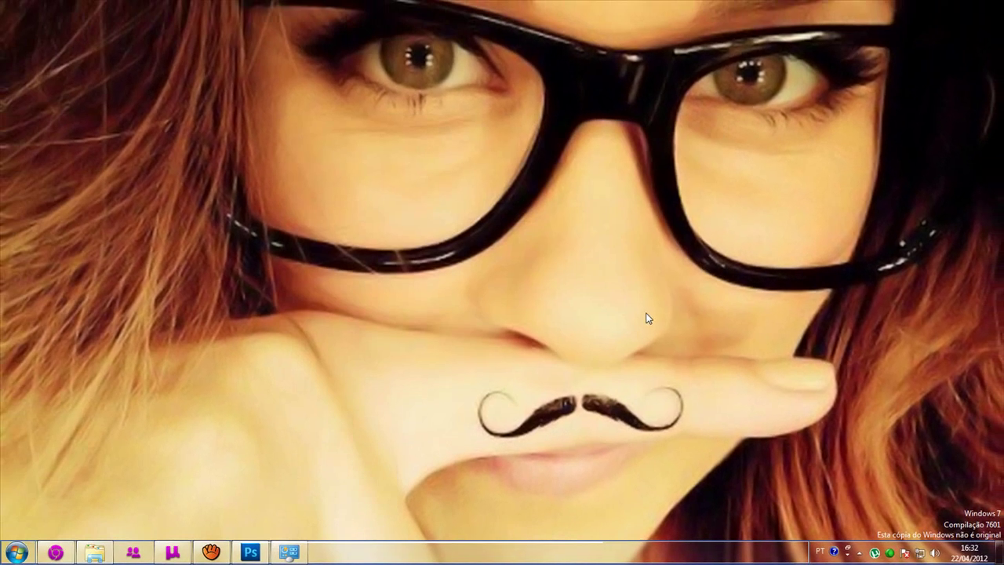